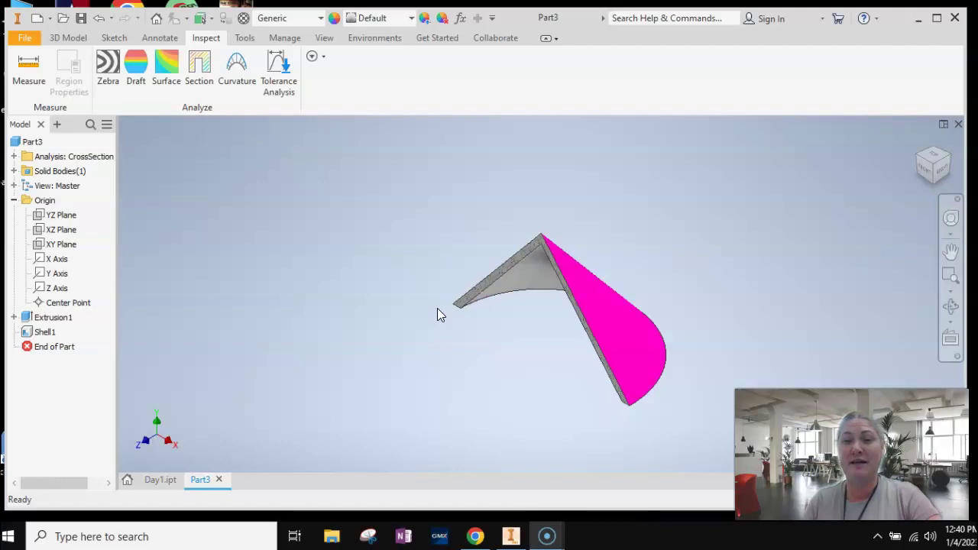
Create a new standard part and start a 2D sketch on the horizontal XZ origin plane
{"action": "left_click", "coordinate": [460, 207]}
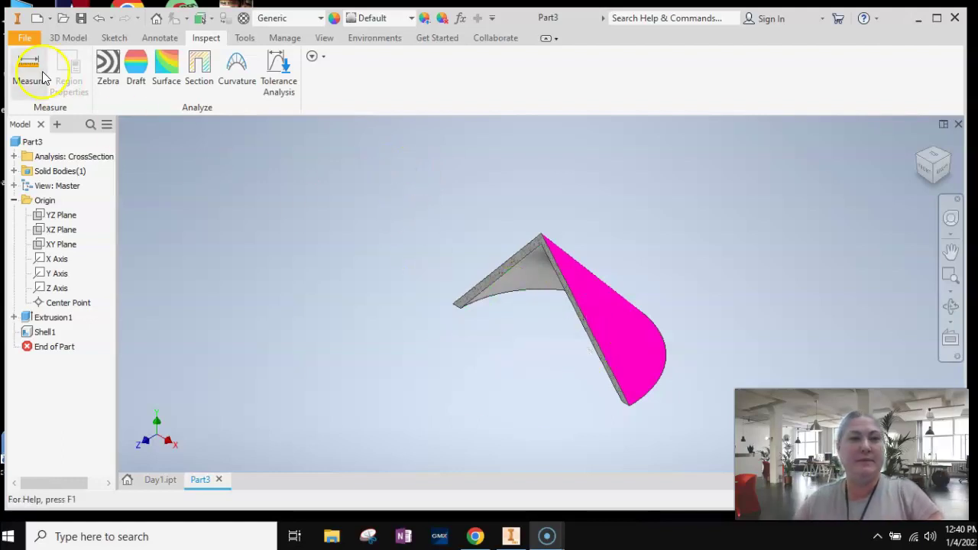
{"action": "left_click", "coordinate": [154, 19]}
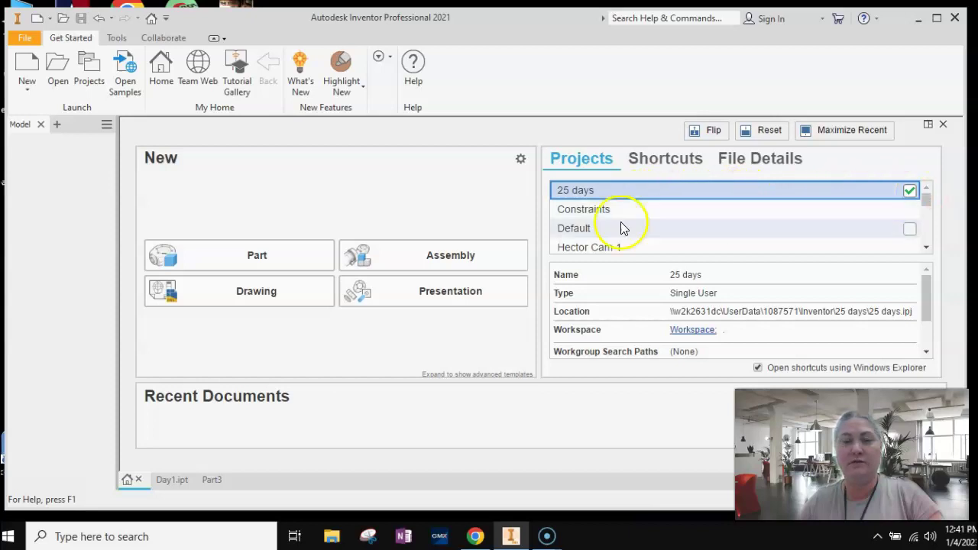
{"action": "left_click", "coordinate": [221, 259]}
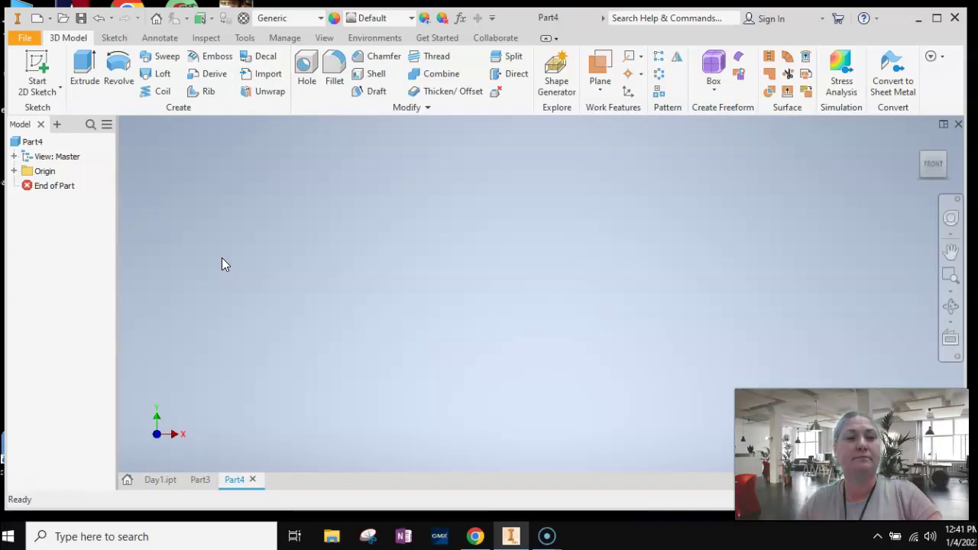
{"action": "left_click", "coordinate": [38, 66]}
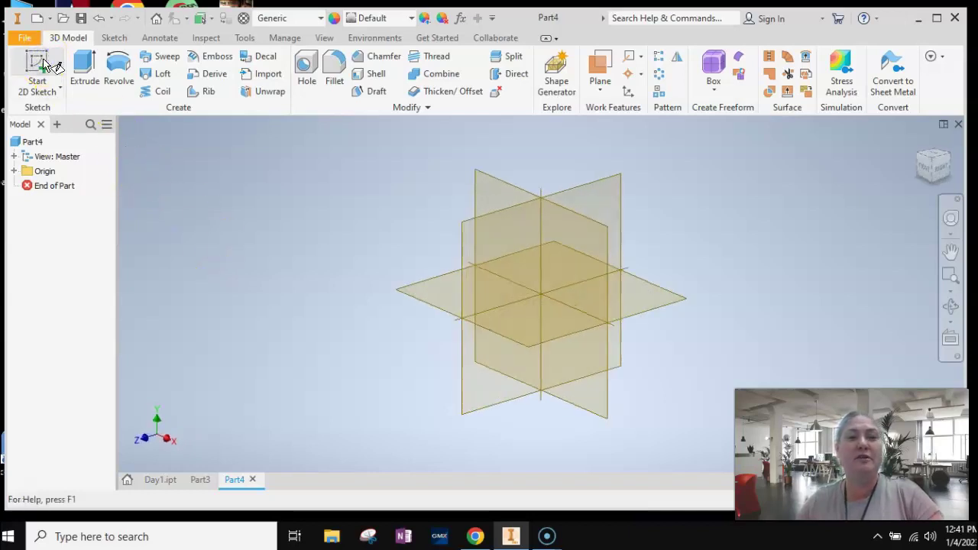
{"action": "left_click", "coordinate": [514, 330]}
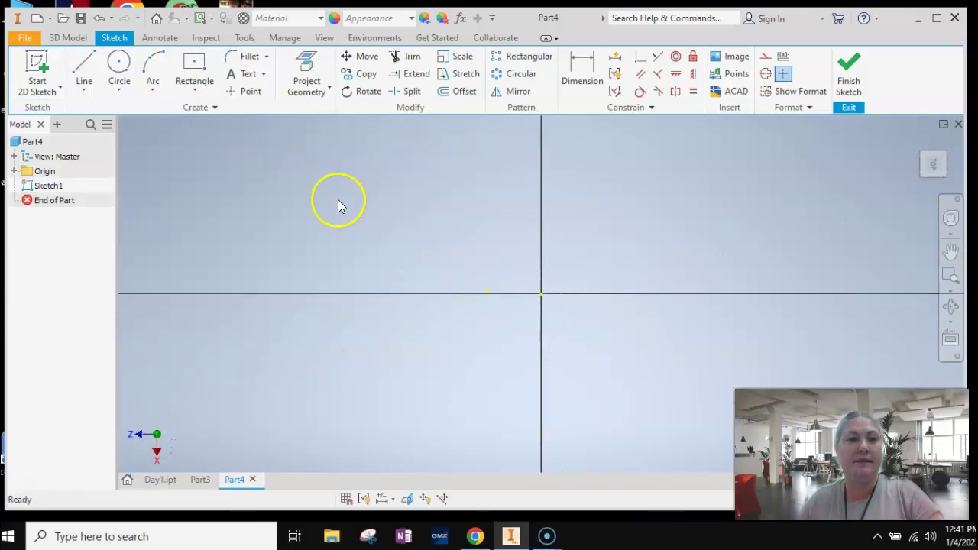
Sketch a circle 1.5 in in diameter centred on the origin and finish the sketch
{"action": "left_click", "coordinate": [116, 63]}
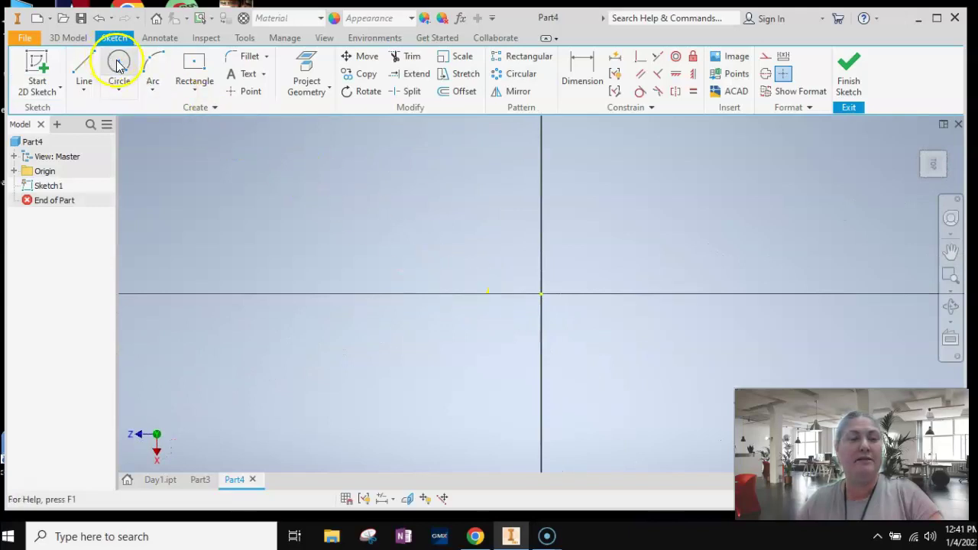
{"action": "left_click", "coordinate": [541, 293]}
{"action": "type", "text": "1.5"}
{"action": "key", "text": "Return"}
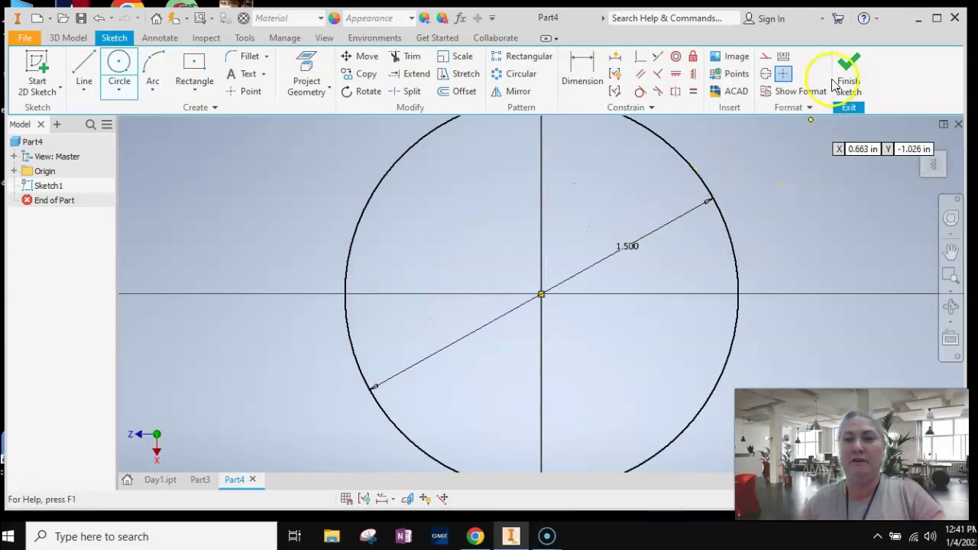
{"action": "left_click", "coordinate": [854, 70]}
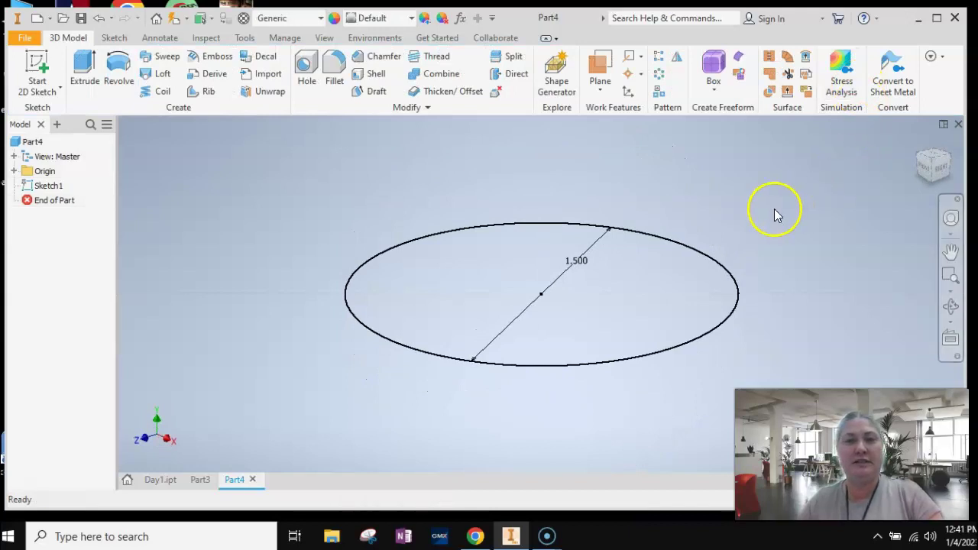
Start extruding the circle profile upward and set the extrusion distance to 1 in
{"action": "left_click", "coordinate": [917, 140]}
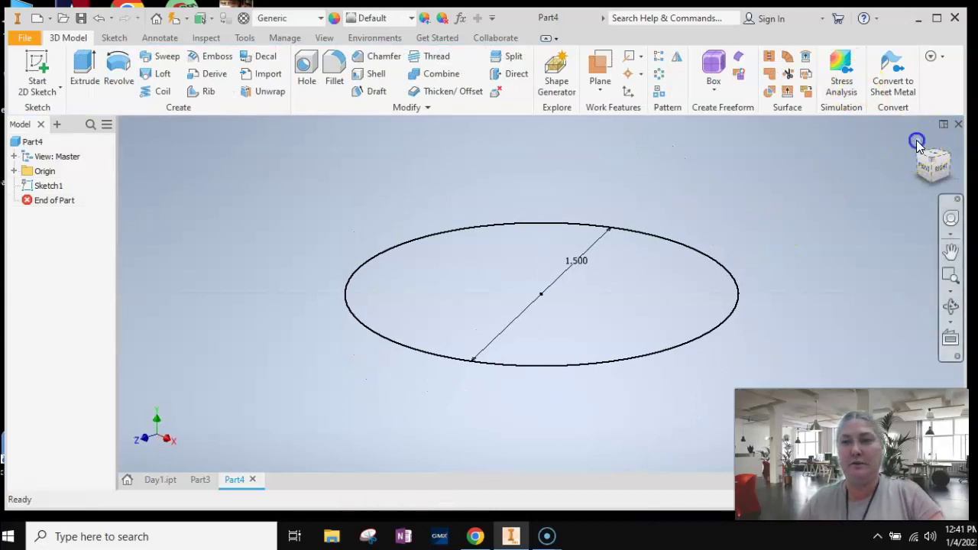
{"action": "scroll", "coordinate": [760, 254], "scroll_direction": "down", "scroll_amount": 5}
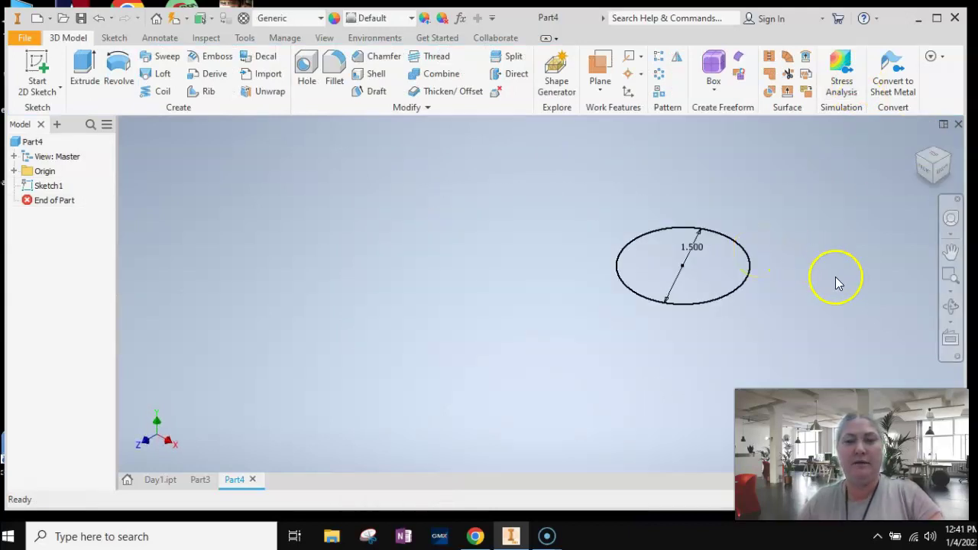
{"action": "left_click", "coordinate": [951, 257]}
{"action": "left_click_drag", "start_coordinate": [767, 275], "coordinate": [563, 291]}
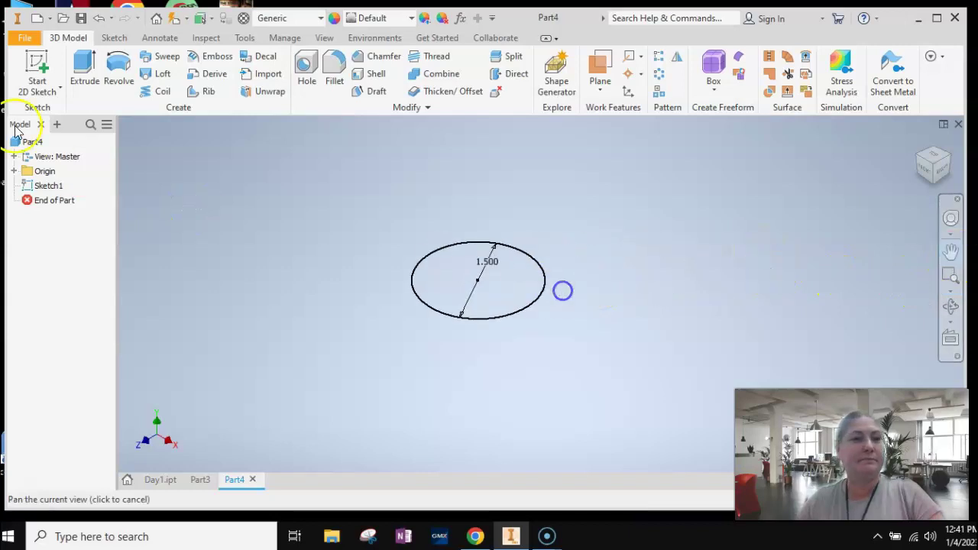
{"action": "left_click", "coordinate": [83, 68]}
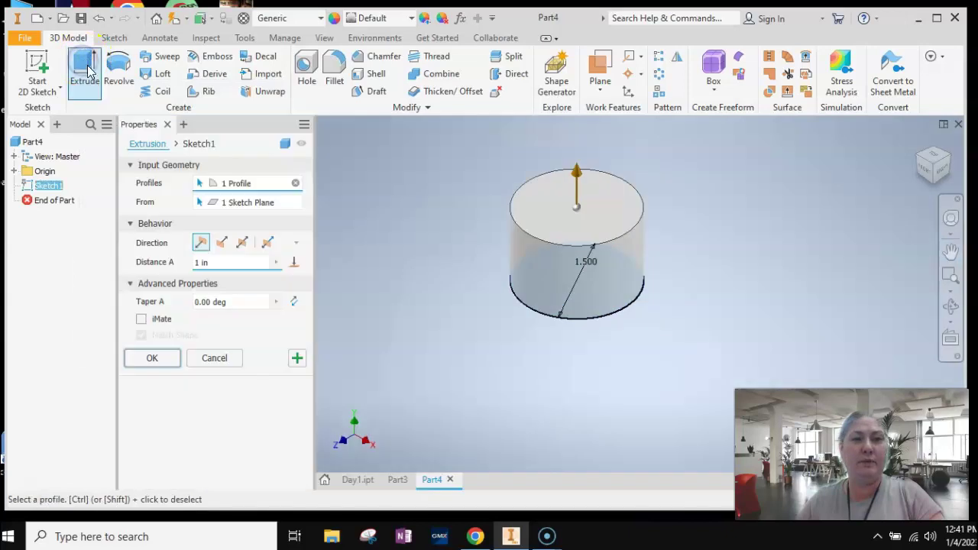
{"action": "left_click", "coordinate": [350, 162]}
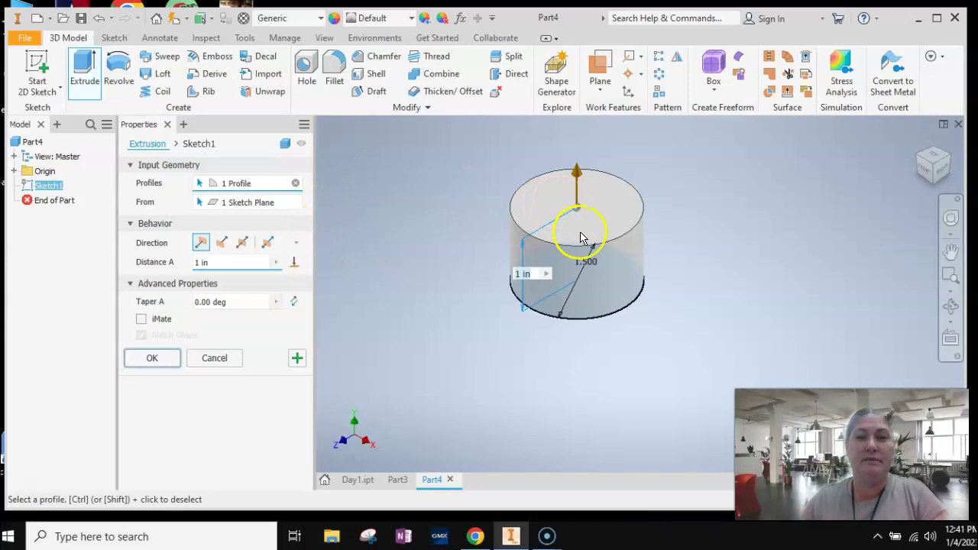
{"action": "left_click_drag", "start_coordinate": [579, 175], "coordinate": [595, 186]}
{"action": "type", "text": "1"}
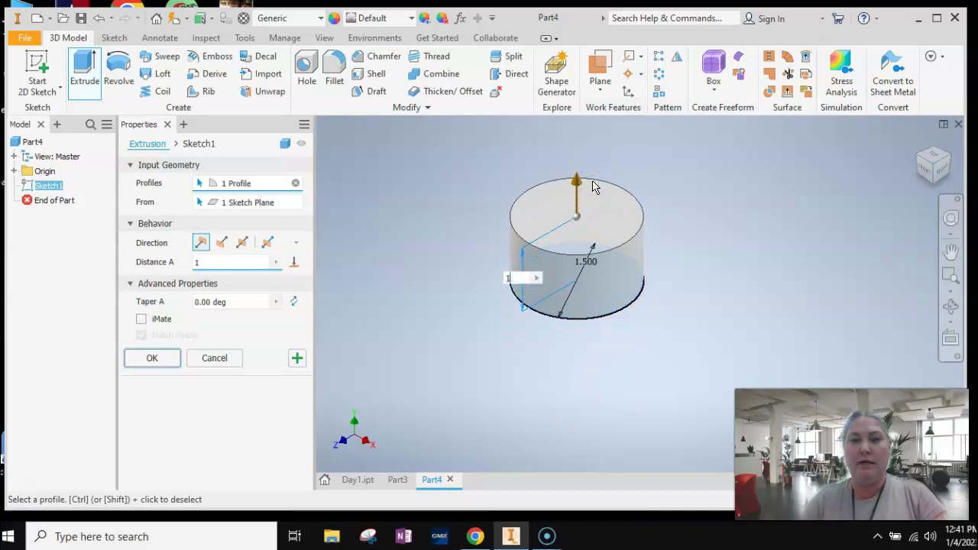
Taper the extrusion preview inward freehand to about -35 degrees
{"action": "left_click", "coordinate": [232, 301]}
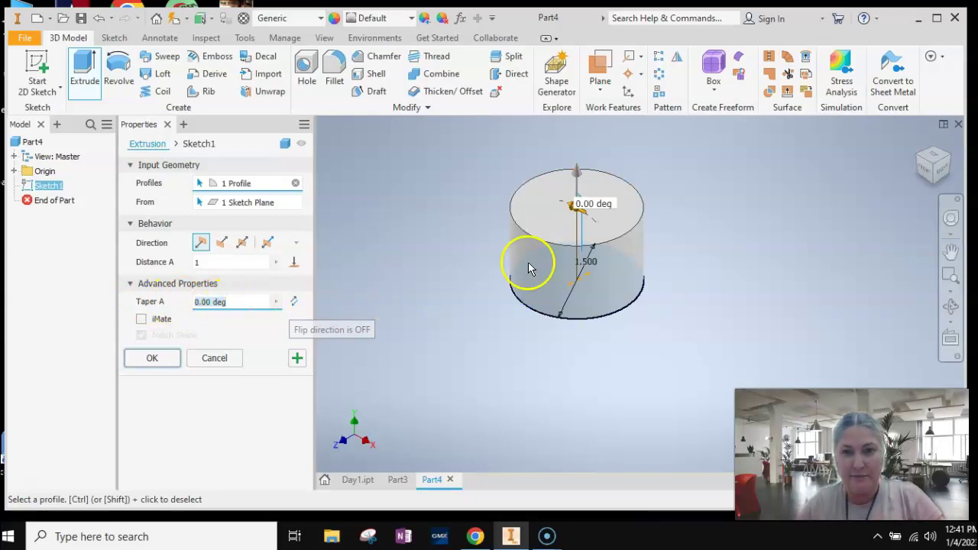
{"action": "left_click", "coordinate": [247, 300]}
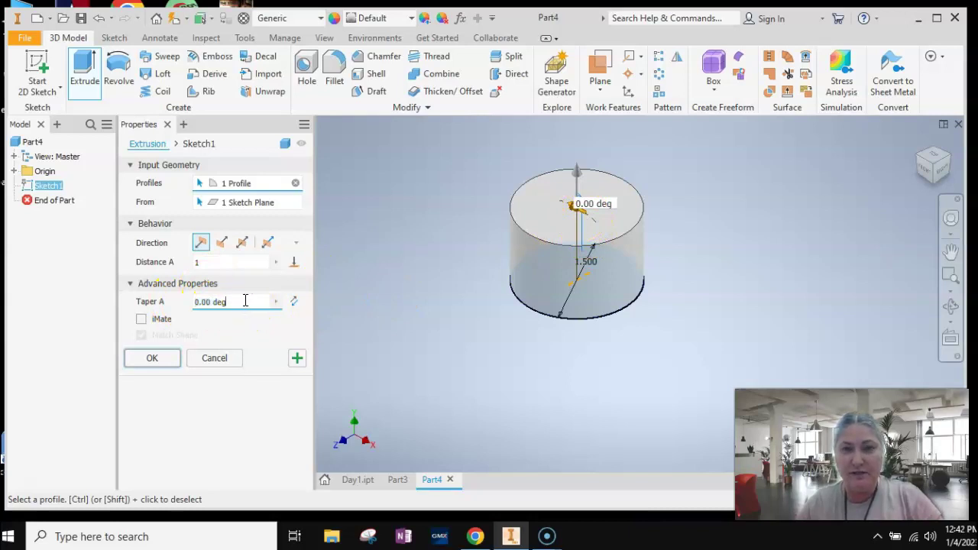
{"action": "left_click", "coordinate": [197, 302]}
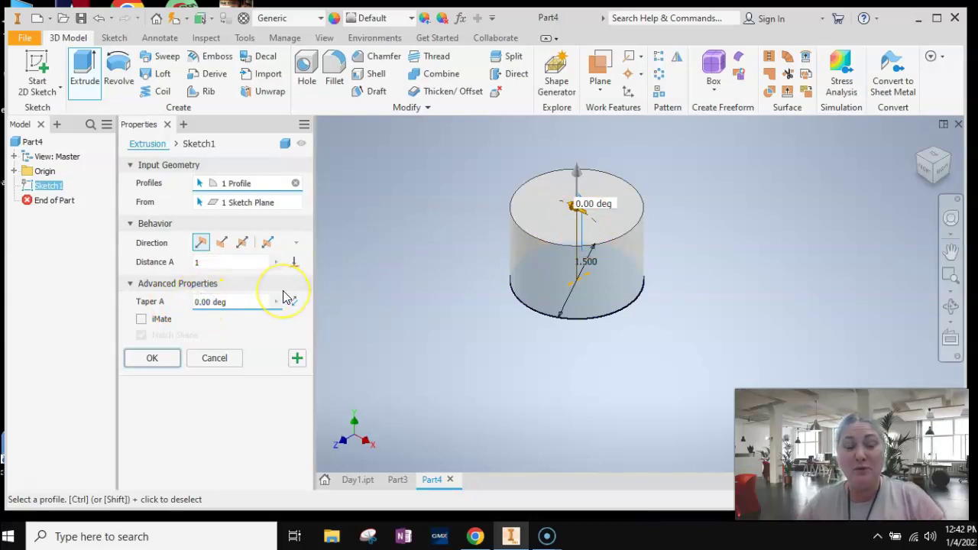
{"action": "left_click", "coordinate": [539, 243]}
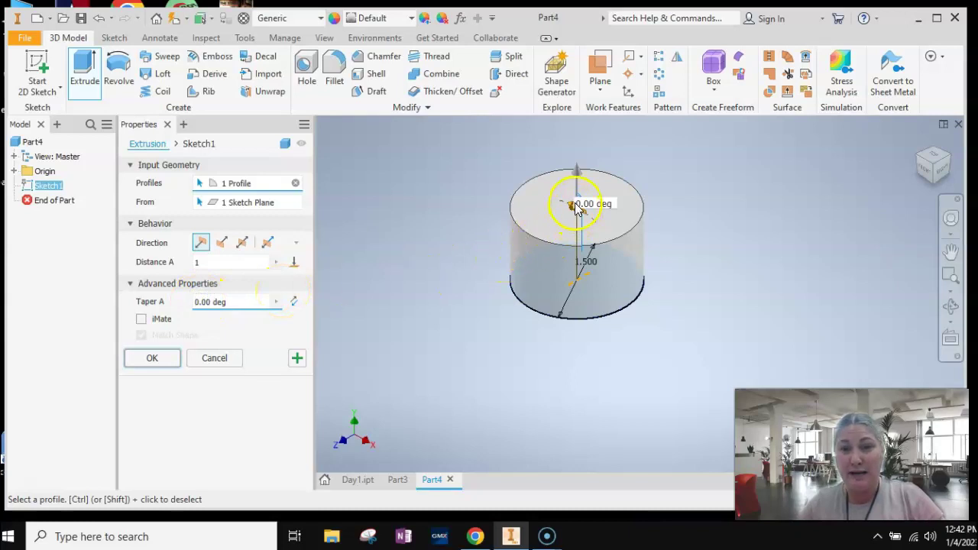
{"action": "left_click_drag", "start_coordinate": [569, 212], "coordinate": [609, 243]}
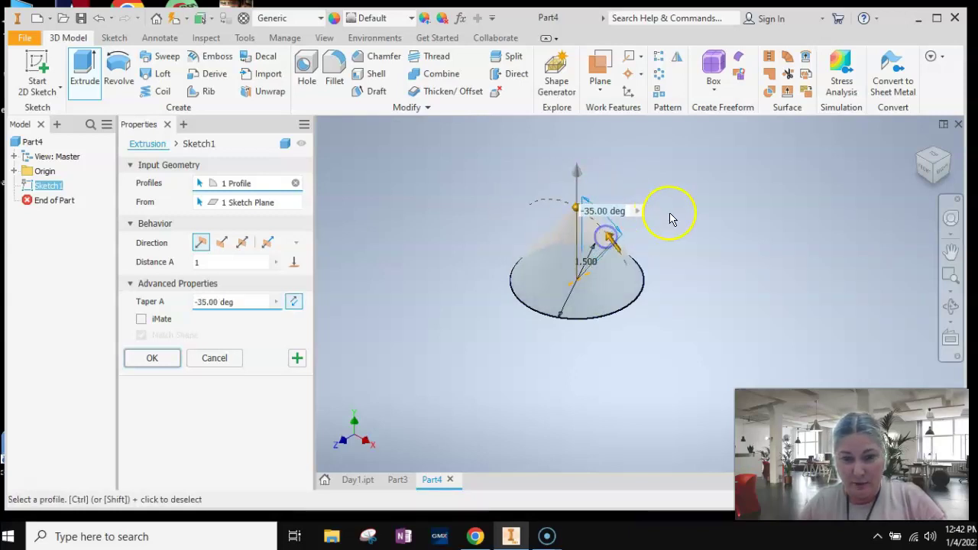
Set the extrusion's taper to -45 degrees and complete the extrusion as a cone
{"action": "scroll", "coordinate": [631, 264], "scroll_direction": "down", "scroll_amount": 3}
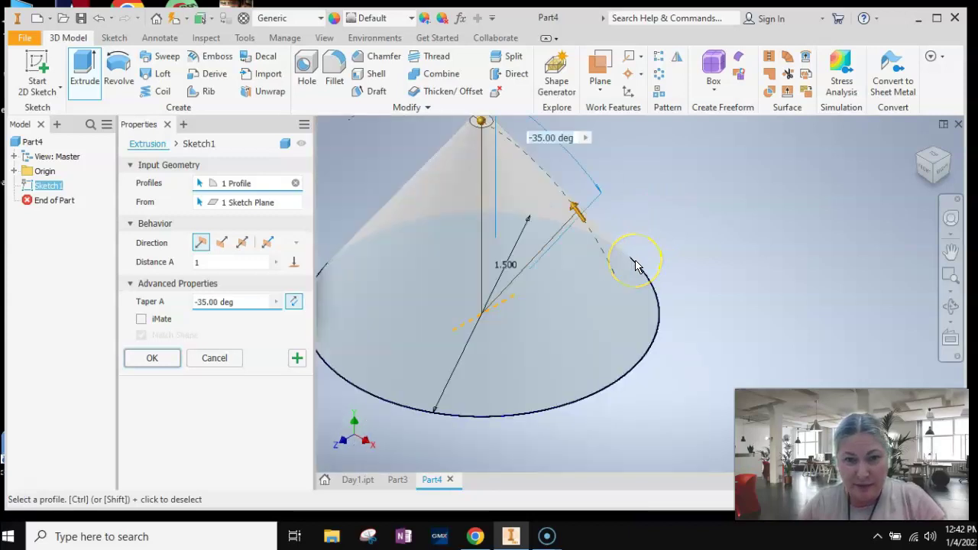
{"action": "scroll", "coordinate": [636, 265], "scroll_direction": "up", "scroll_amount": 2}
{"action": "left_click", "coordinate": [574, 180]}
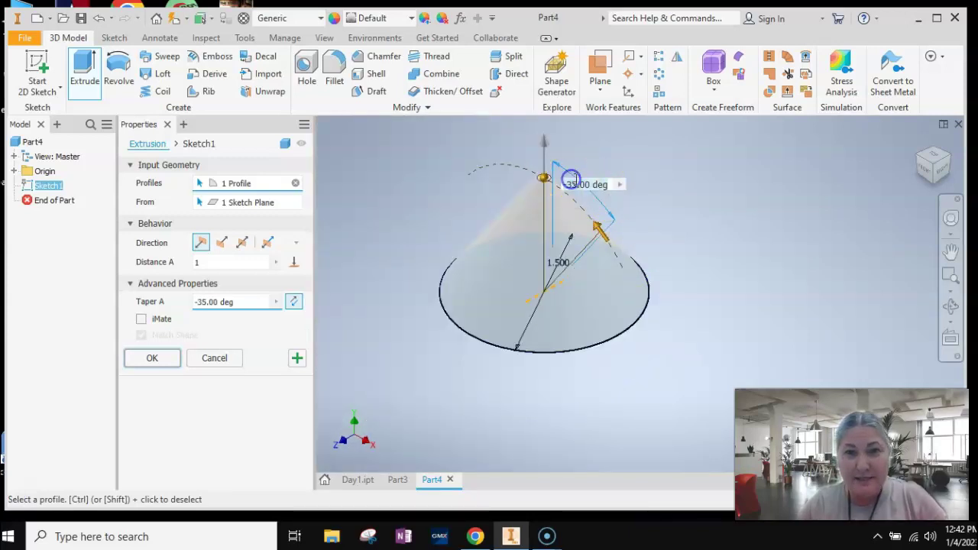
{"action": "type", "text": "4"}
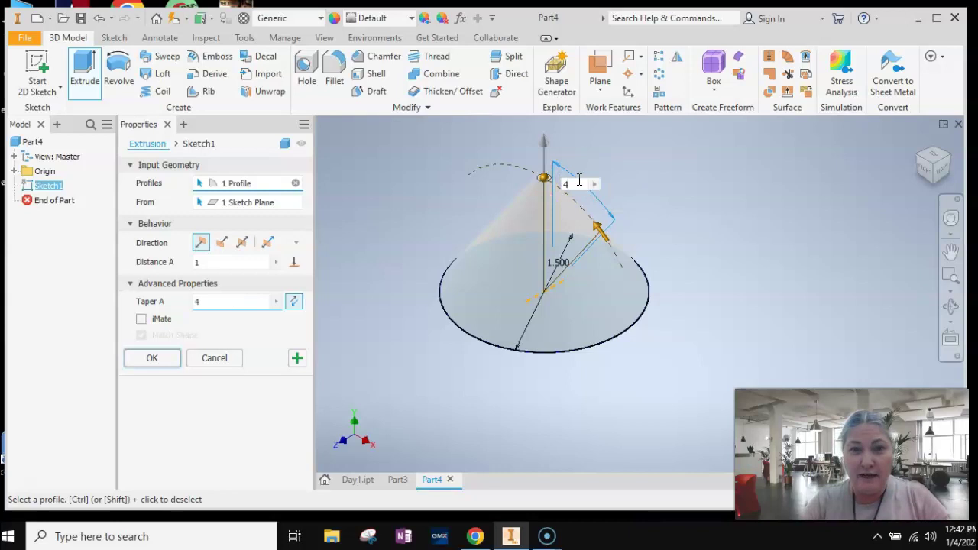
{"action": "type", "text": "-45"}
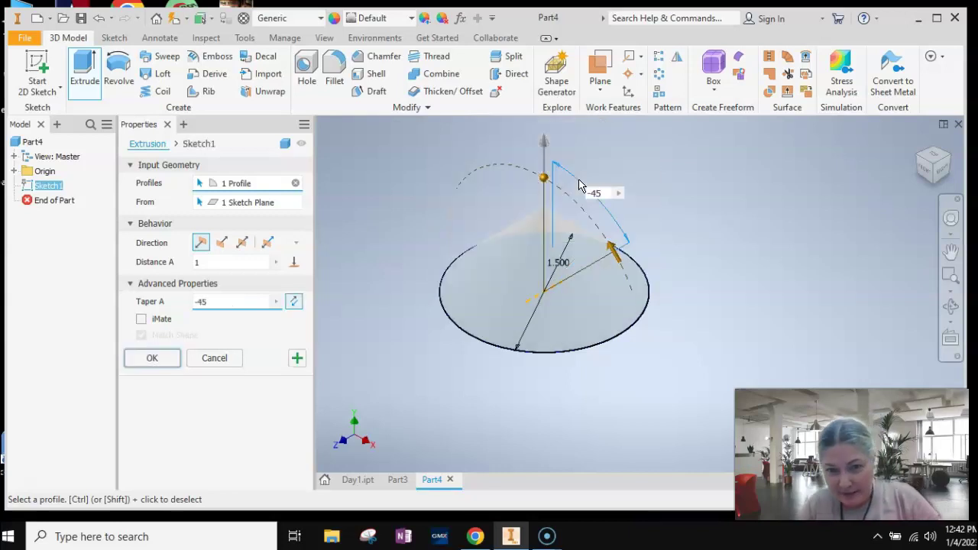
{"action": "left_click", "coordinate": [234, 303]}
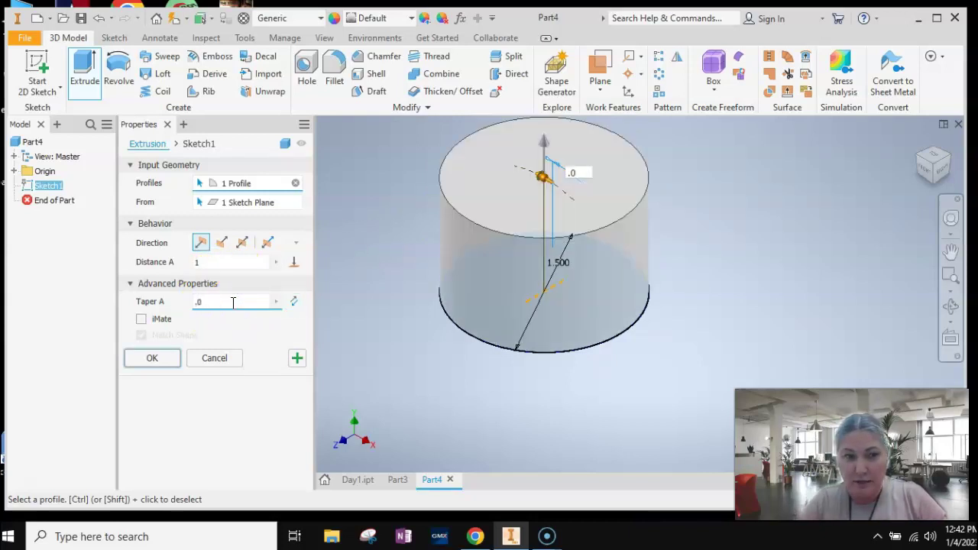
{"action": "type", "text": "-45"}
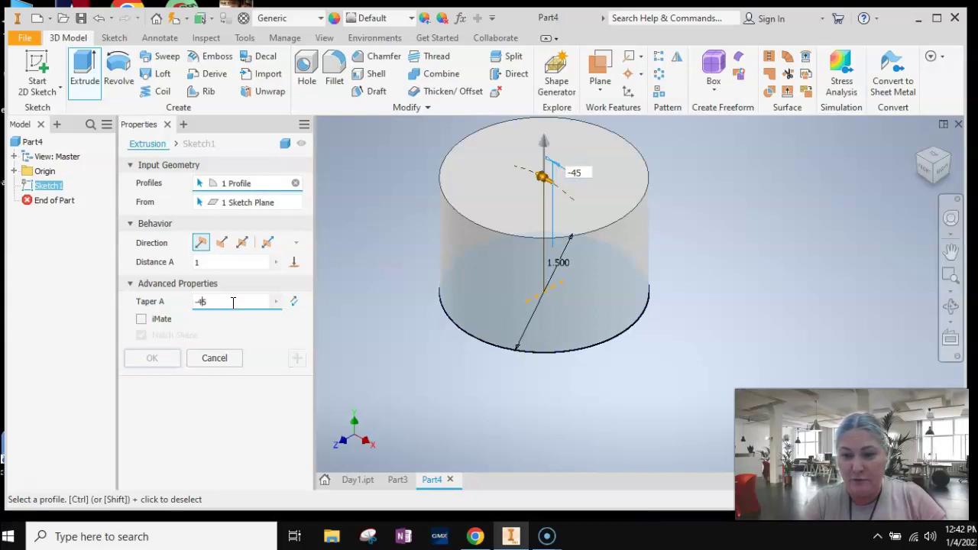
{"action": "key", "text": "Return"}
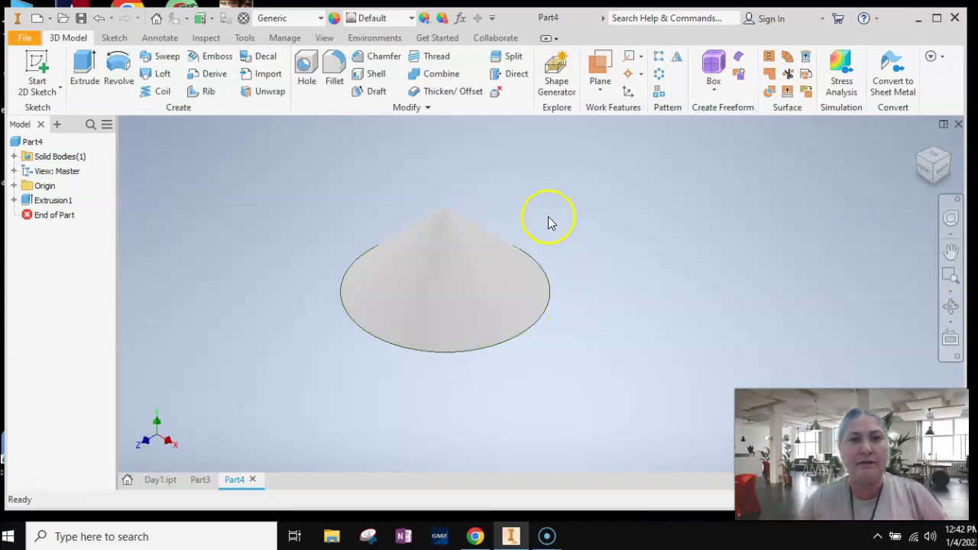
Select the whole cone and adjust its appearance to a bright magenta colour
{"action": "left_click_drag", "start_coordinate": [285, 154], "coordinate": [670, 429]}
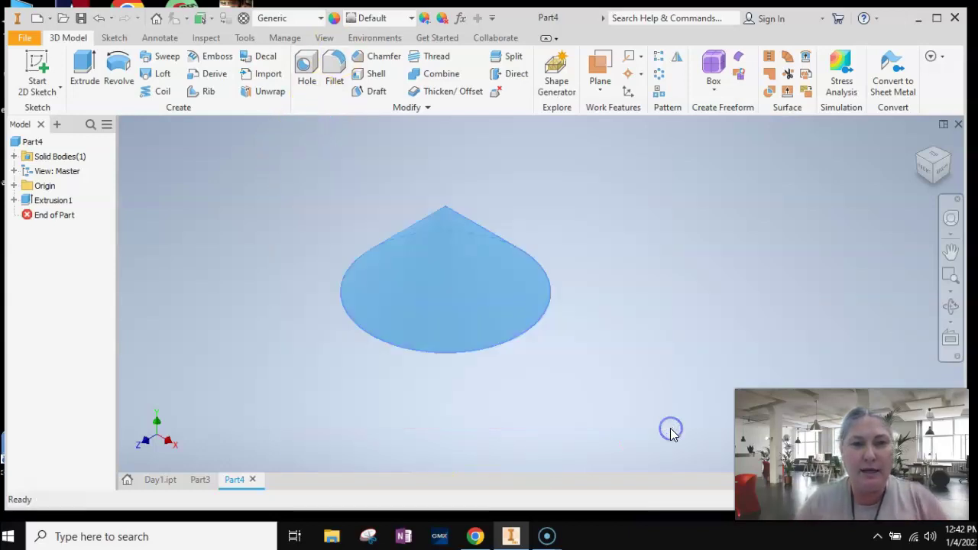
{"action": "left_click", "coordinate": [424, 18]}
{"action": "left_click_drag", "start_coordinate": [616, 221], "coordinate": [625, 204]}
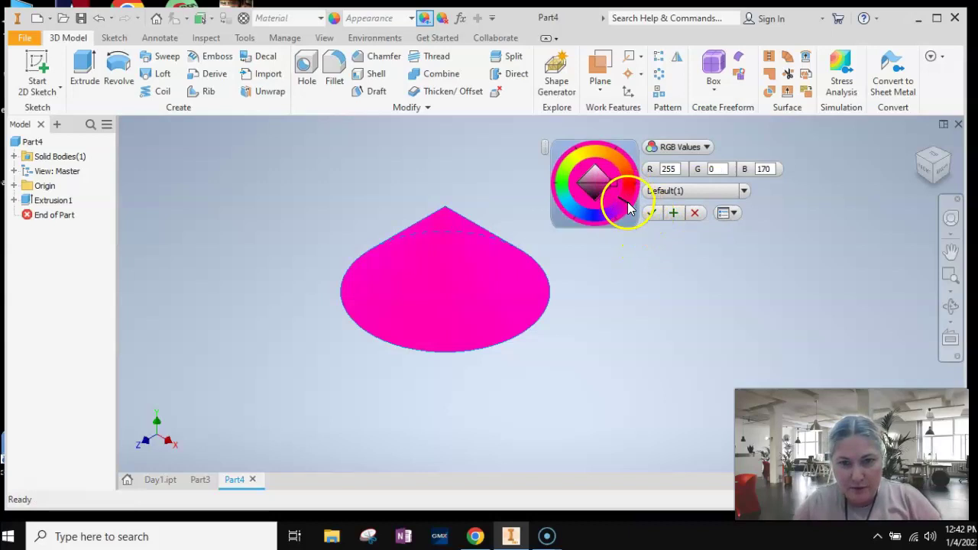
{"action": "left_click", "coordinate": [625, 205]}
{"action": "left_click_drag", "start_coordinate": [627, 209], "coordinate": [622, 201]}
{"action": "left_click", "coordinate": [660, 215]}
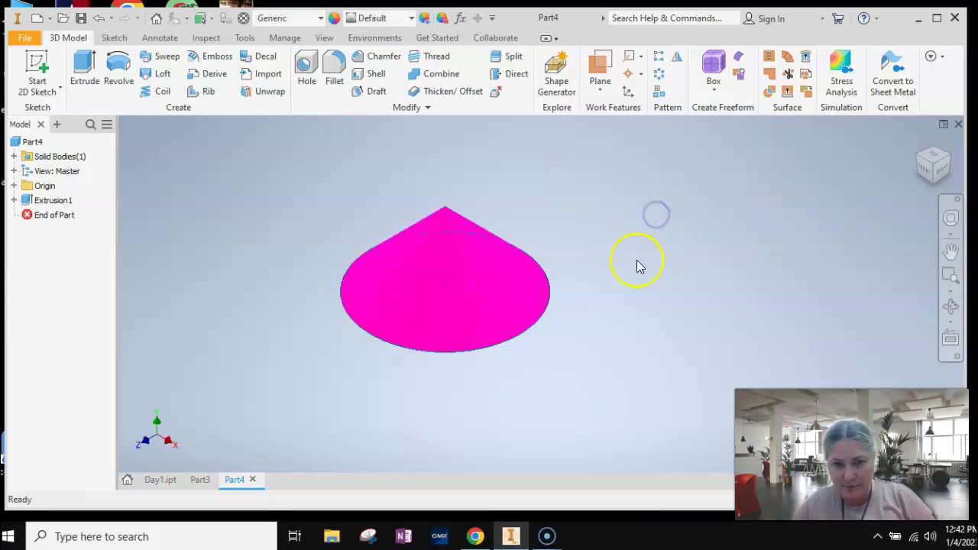
Start a Shell on the cone and select its flat circular base as the face to remove
{"action": "left_click", "coordinate": [951, 305]}
{"action": "left_click_drag", "start_coordinate": [581, 332], "coordinate": [539, 334]}
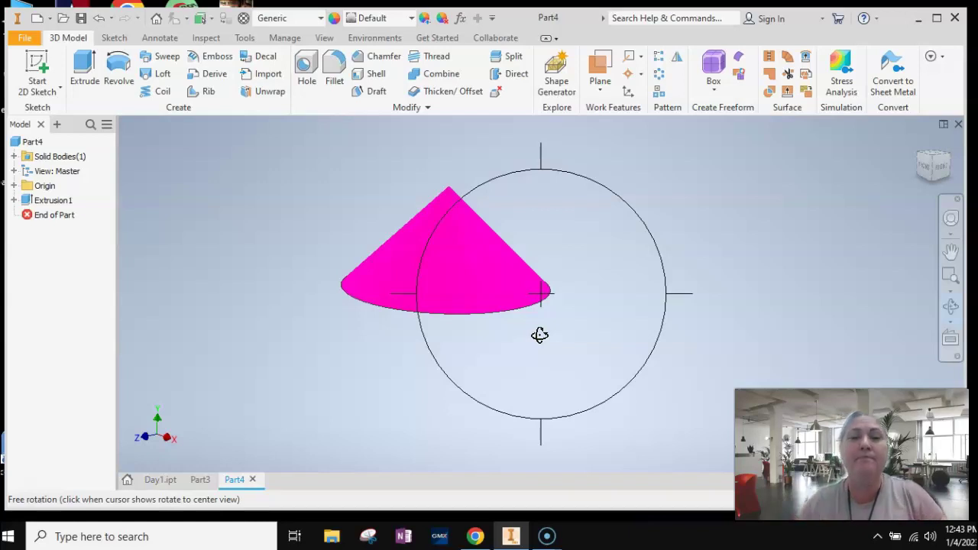
{"action": "left_click_drag", "start_coordinate": [539, 335], "coordinate": [562, 167]}
{"action": "key", "text": "Escape"}
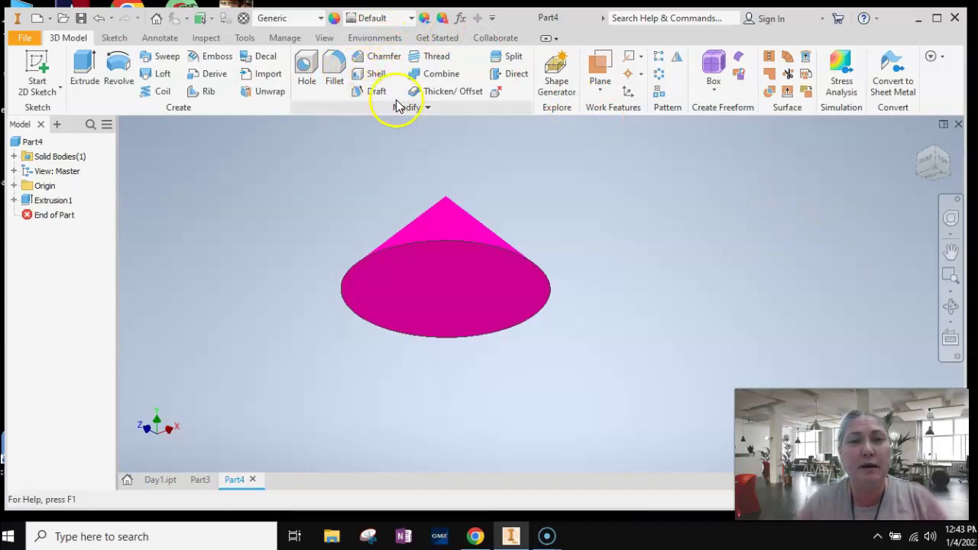
{"action": "left_click", "coordinate": [365, 75]}
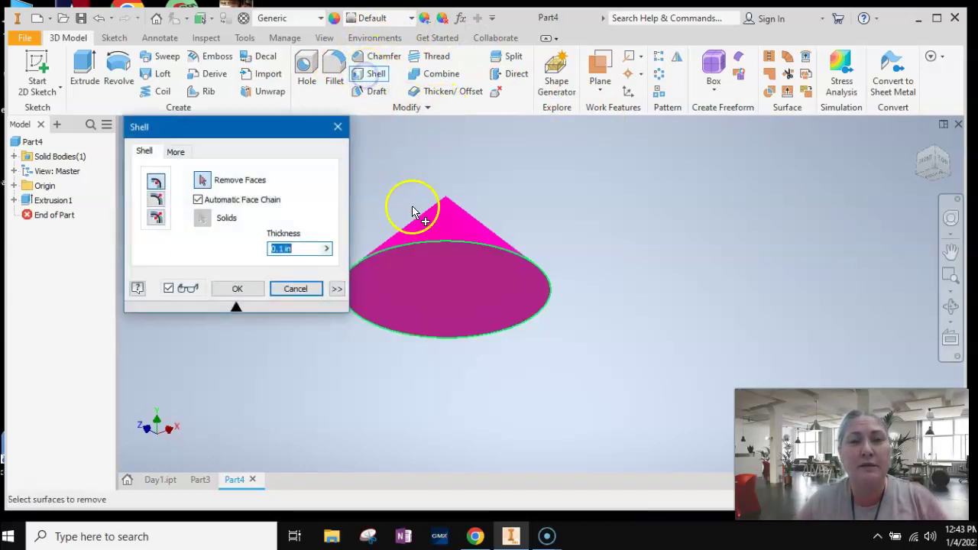
{"action": "left_click", "coordinate": [451, 280]}
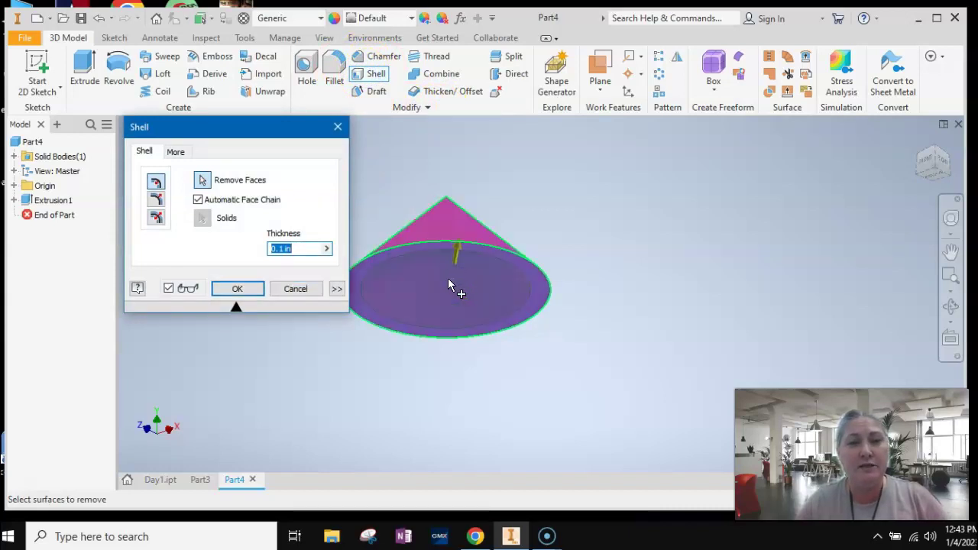
Set the shell thickness to 0.05 in and complete the hollow cone
{"action": "left_click", "coordinate": [278, 249]}
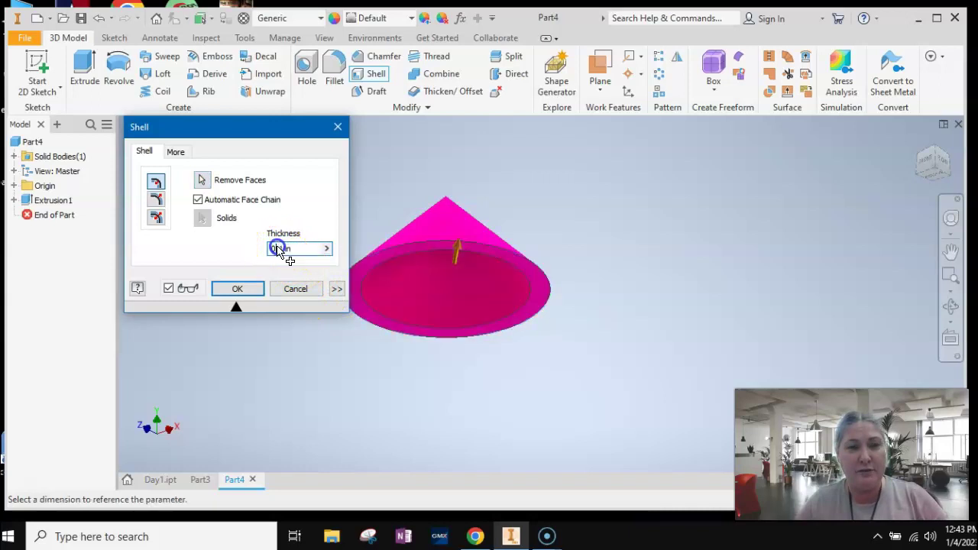
{"action": "key", "text": "BackSpace"}
{"action": "type", "text": "05"}
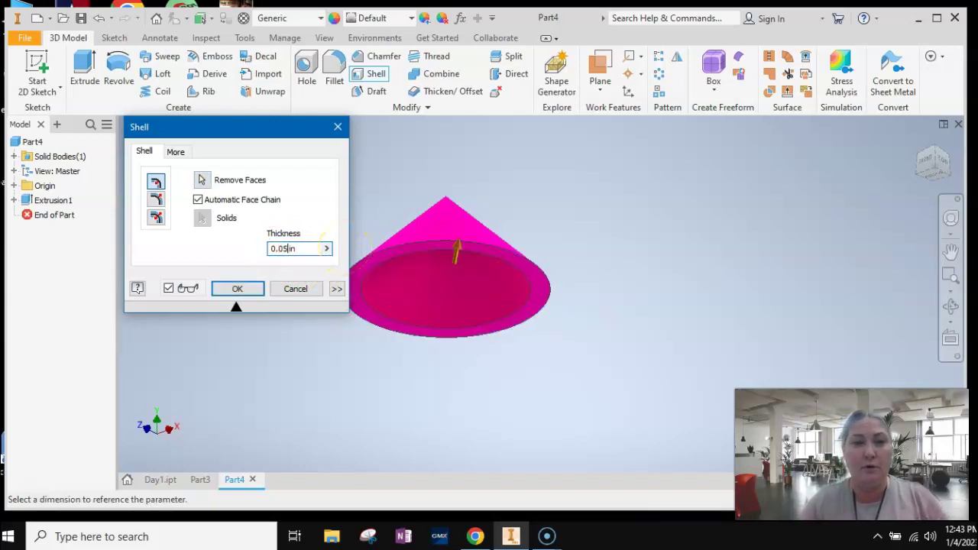
{"action": "left_click", "coordinate": [345, 251]}
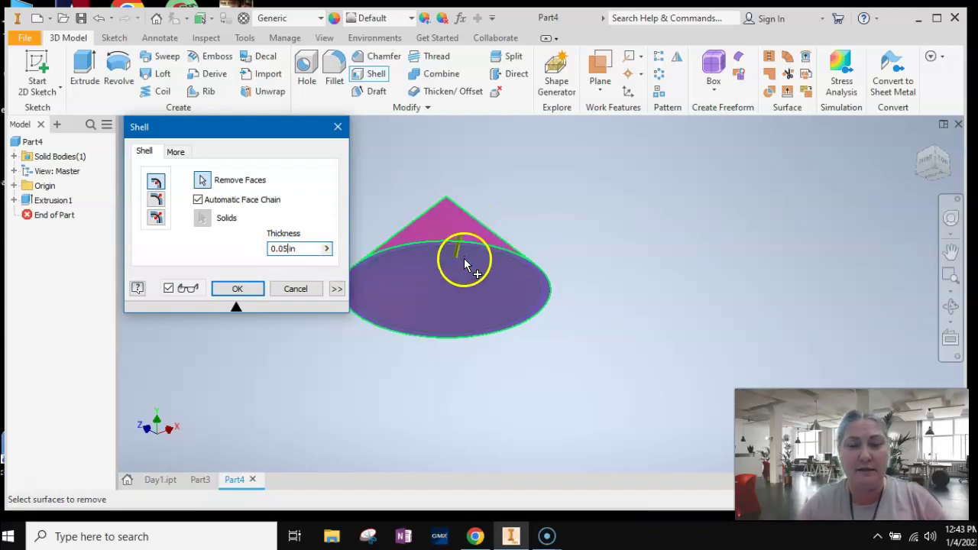
{"action": "left_click", "coordinate": [949, 308]}
{"action": "left_click_drag", "start_coordinate": [496, 319], "coordinate": [500, 225]}
{"action": "left_click", "coordinate": [237, 288]}
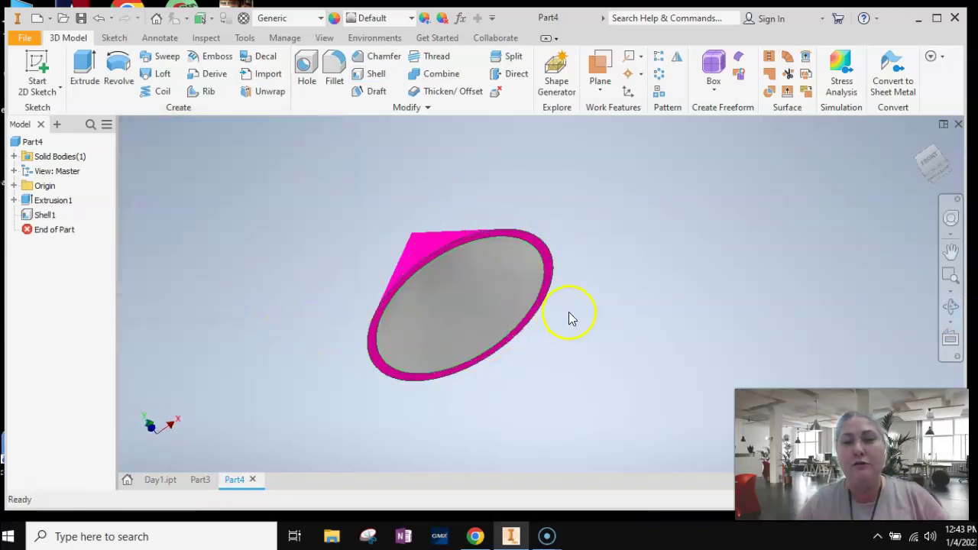
Select the whole shelled cone and adjust its appearance to hot pink, RGB 255, 0, 132
{"action": "left_click_drag", "start_coordinate": [329, 176], "coordinate": [563, 391]}
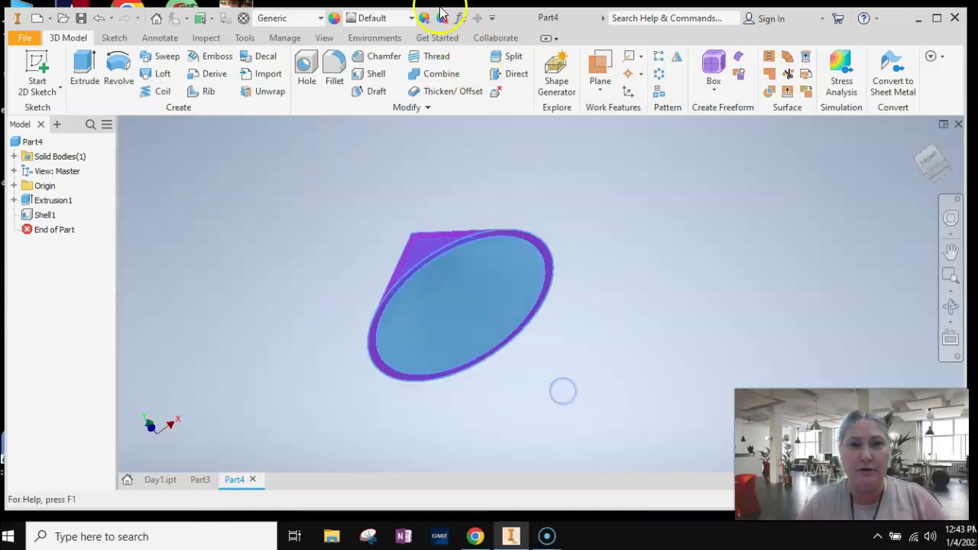
{"action": "left_click", "coordinate": [424, 18]}
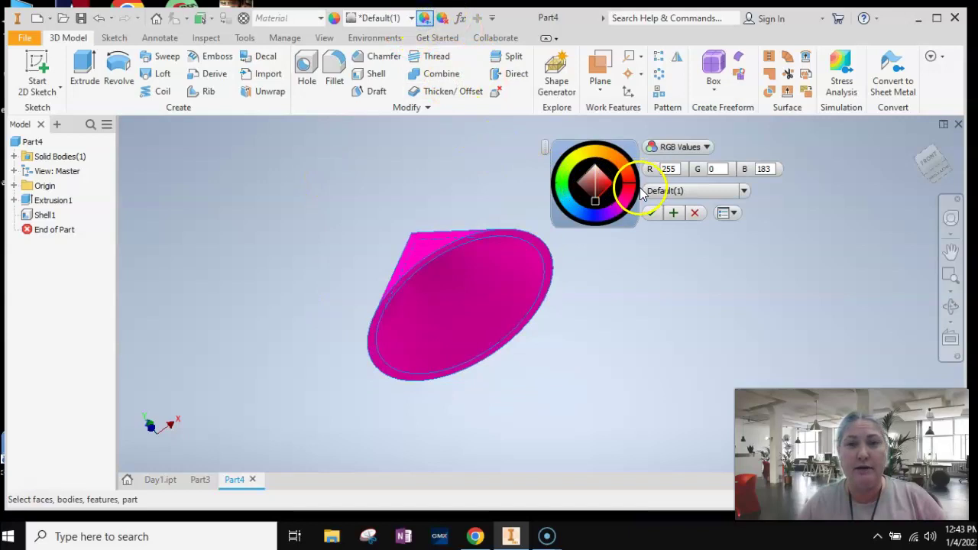
{"action": "left_click", "coordinate": [627, 201]}
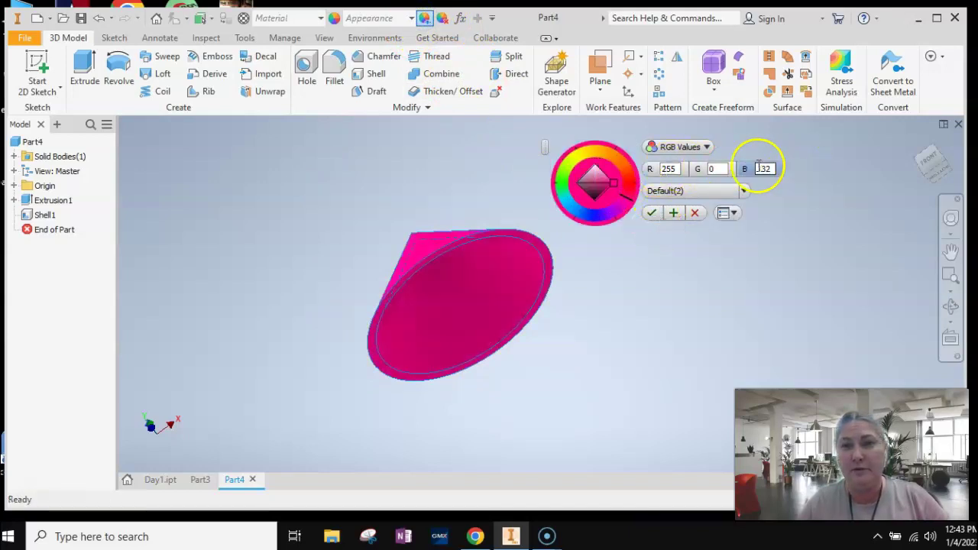
{"action": "left_click", "coordinate": [652, 216]}
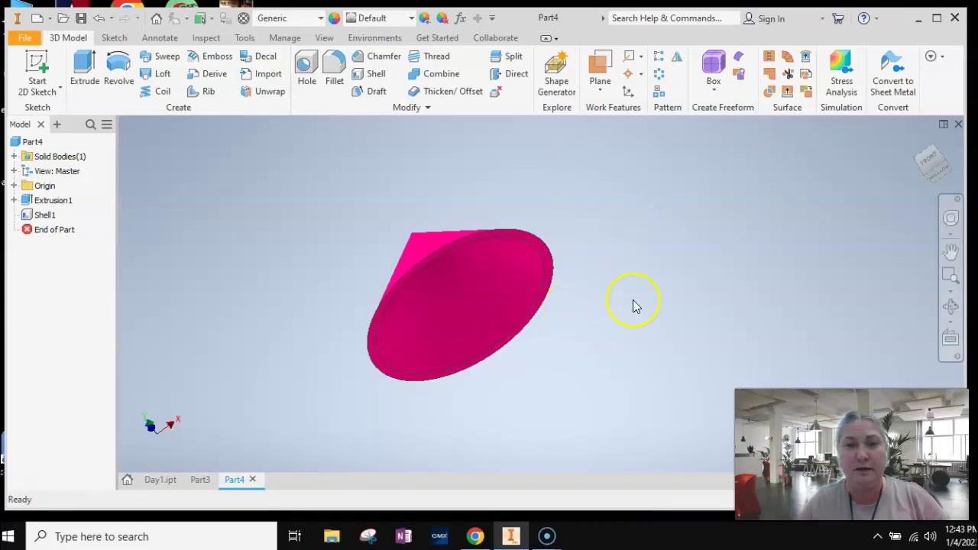
Examine the hollow cone's interior and rim from below, and restore the home view
{"action": "left_click", "coordinate": [955, 306]}
{"action": "left_click_drag", "start_coordinate": [469, 310], "coordinate": [474, 179]}
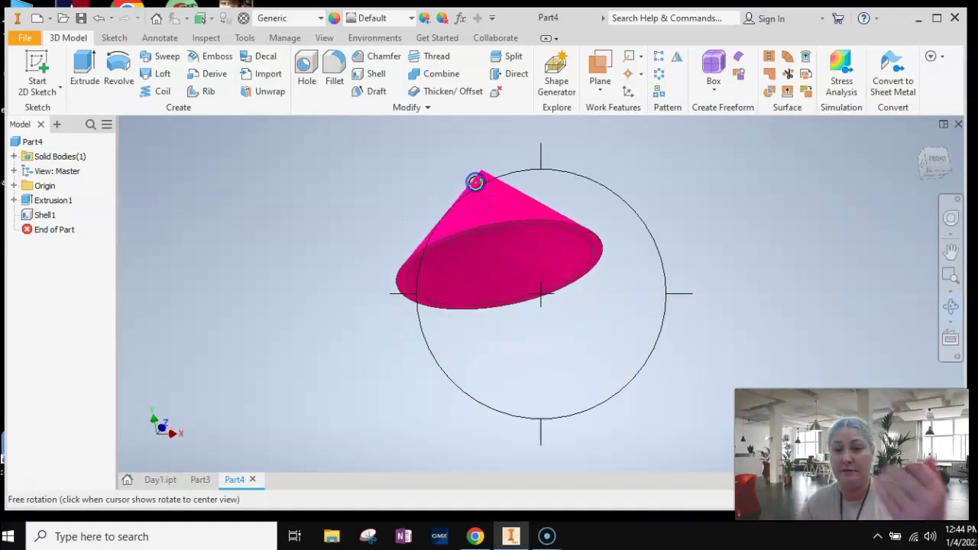
{"action": "left_click", "coordinate": [523, 298]}
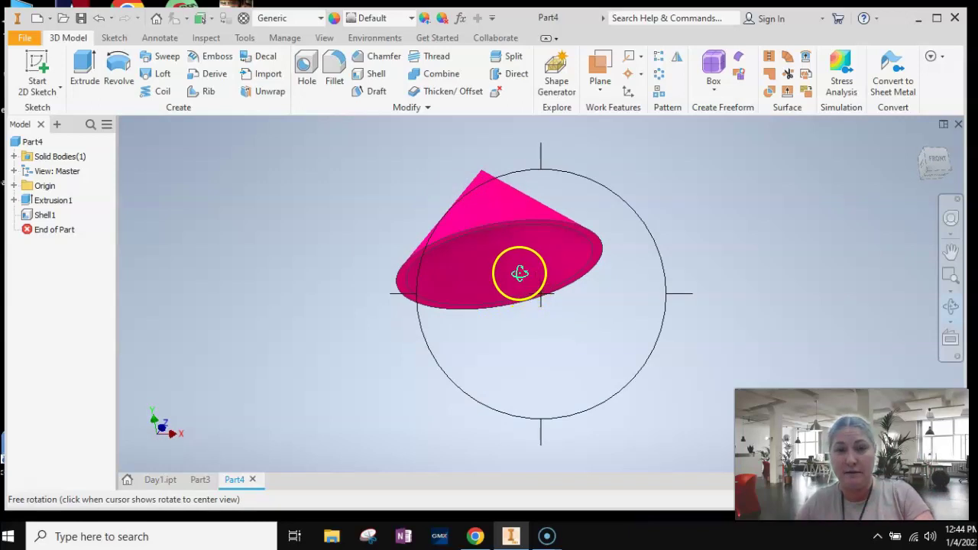
{"action": "left_click_drag", "start_coordinate": [516, 273], "coordinate": [524, 289]}
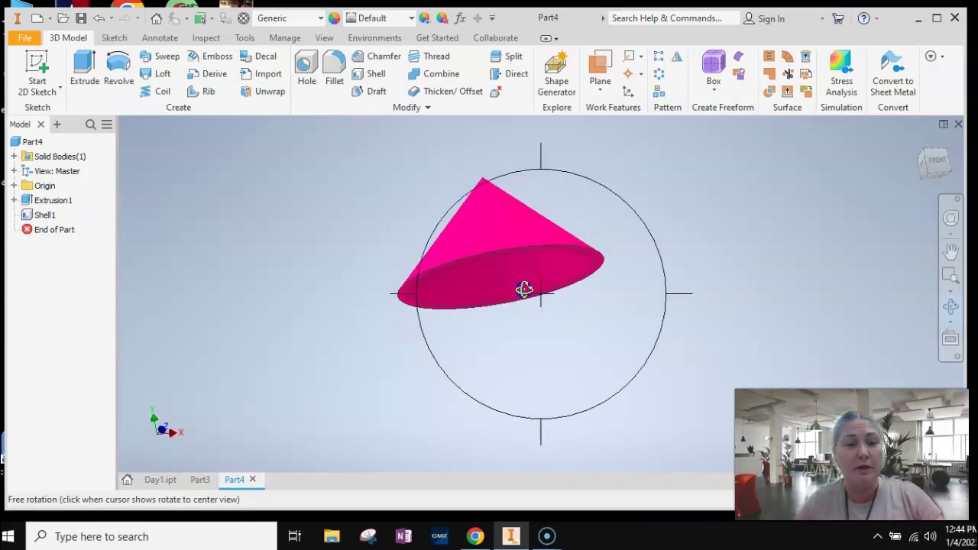
{"action": "key", "text": "Escape"}
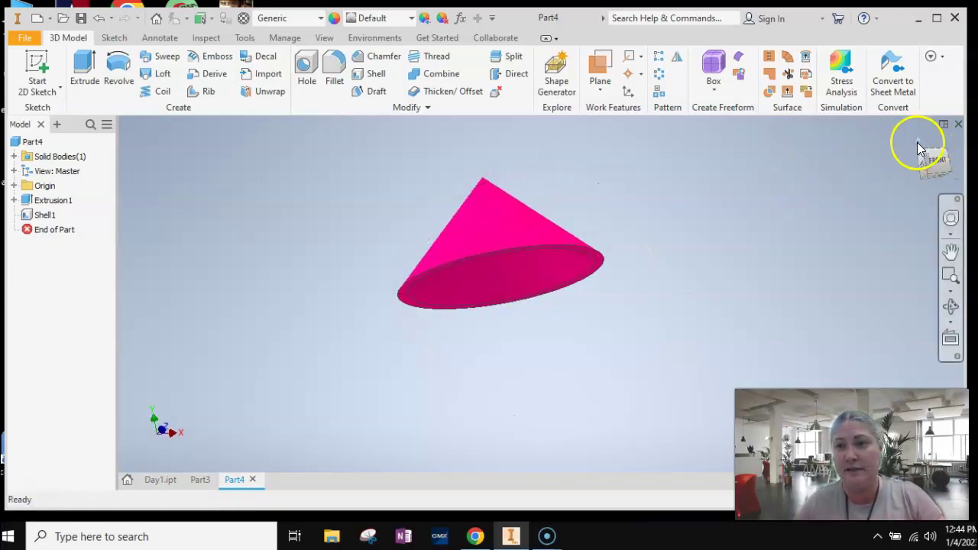
{"action": "left_click", "coordinate": [915, 145]}
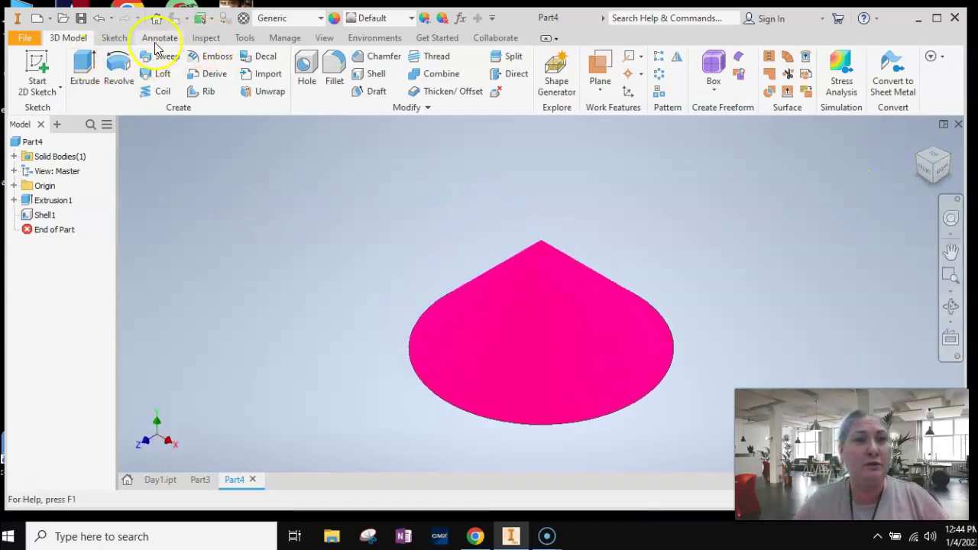
Start a half cross section analysis of the cone and choose the origin's XY Plane as the section plane
{"action": "left_click", "coordinate": [214, 38]}
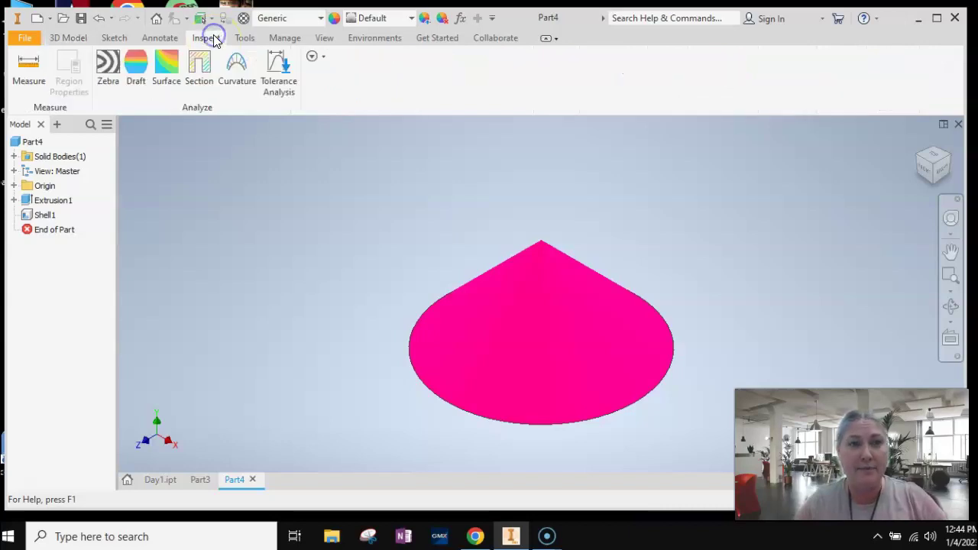
{"action": "left_click", "coordinate": [197, 111]}
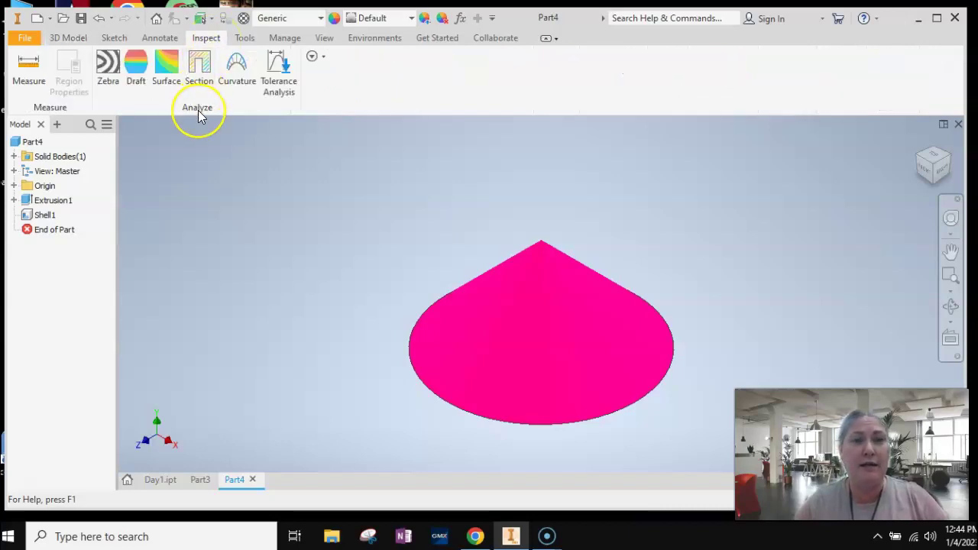
{"action": "left_click", "coordinate": [204, 71]}
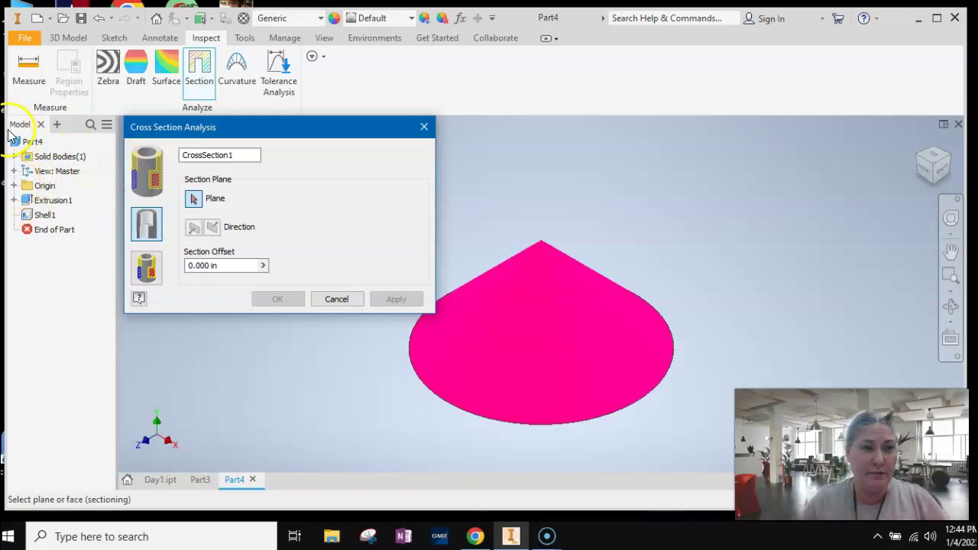
{"action": "left_click", "coordinate": [14, 187]}
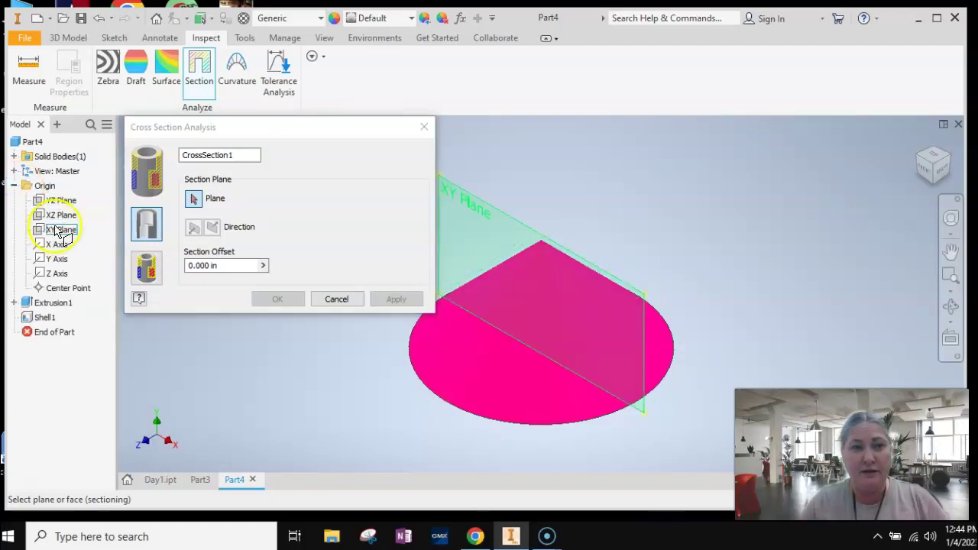
{"action": "left_click", "coordinate": [65, 202]}
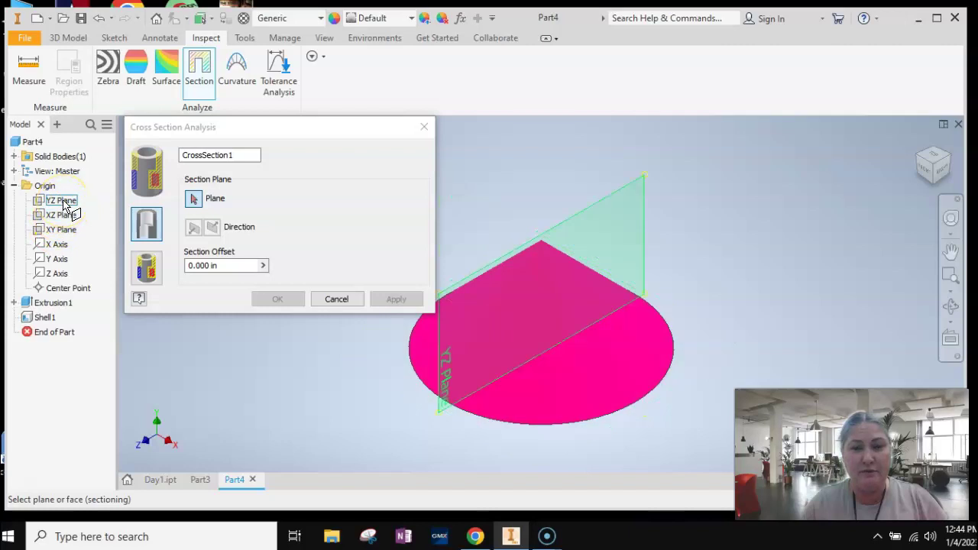
{"action": "left_click", "coordinate": [65, 216]}
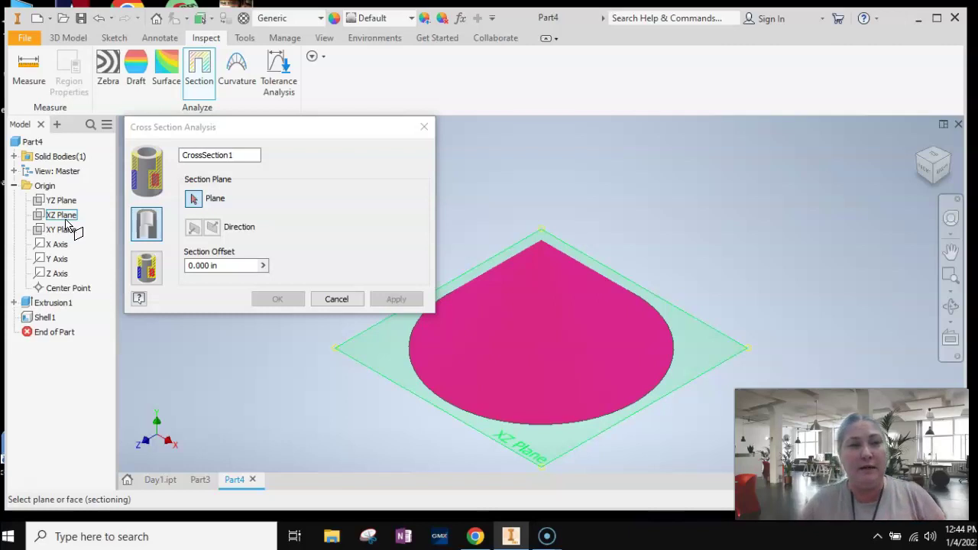
{"action": "left_click", "coordinate": [67, 230]}
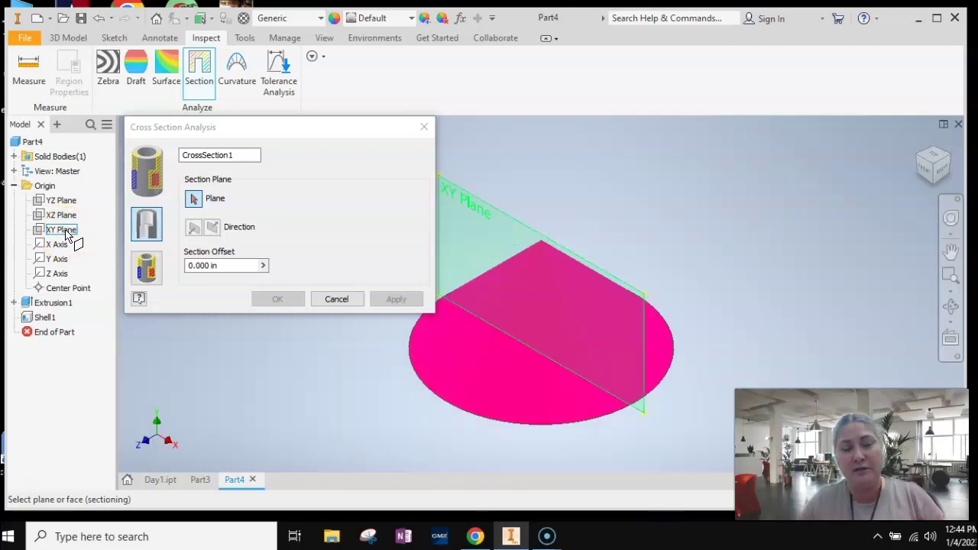
{"action": "left_click", "coordinate": [66, 232]}
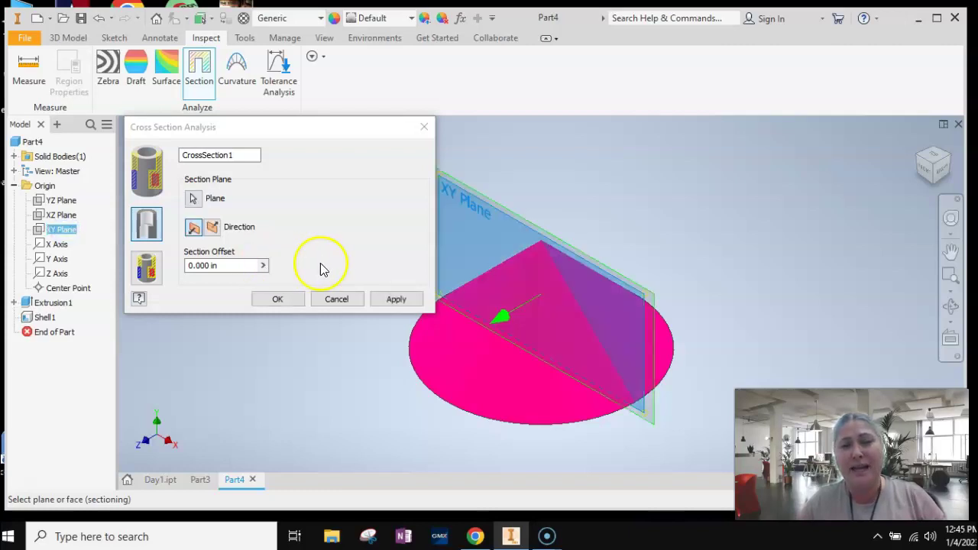
Apply the cross section analysis with a 0.000 in offset and finish the command
{"action": "left_click", "coordinate": [503, 317]}
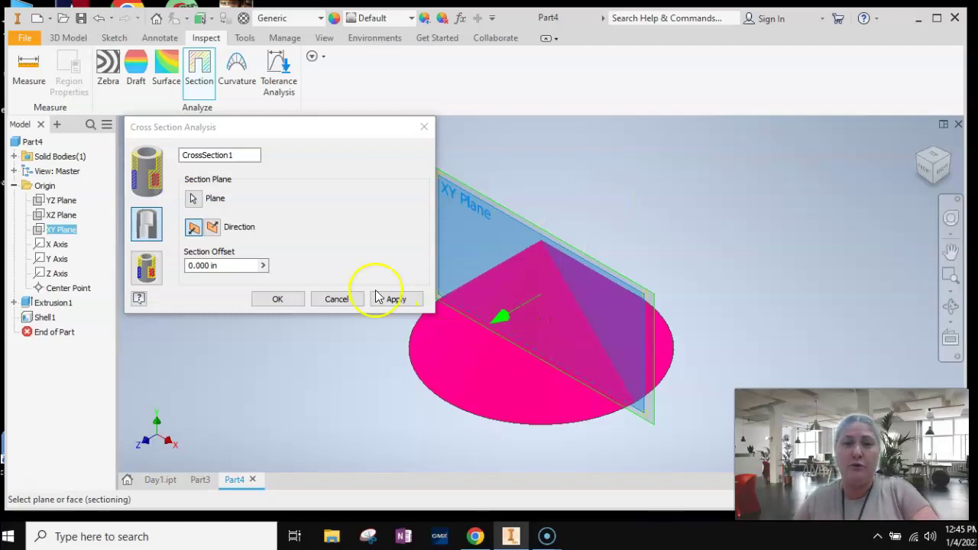
{"action": "left_click", "coordinate": [397, 299]}
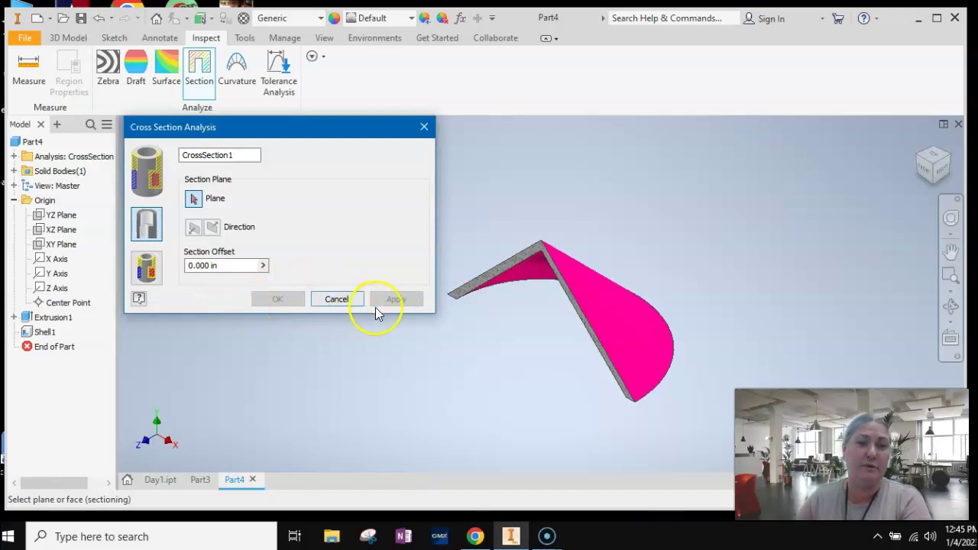
{"action": "left_click", "coordinate": [352, 300]}
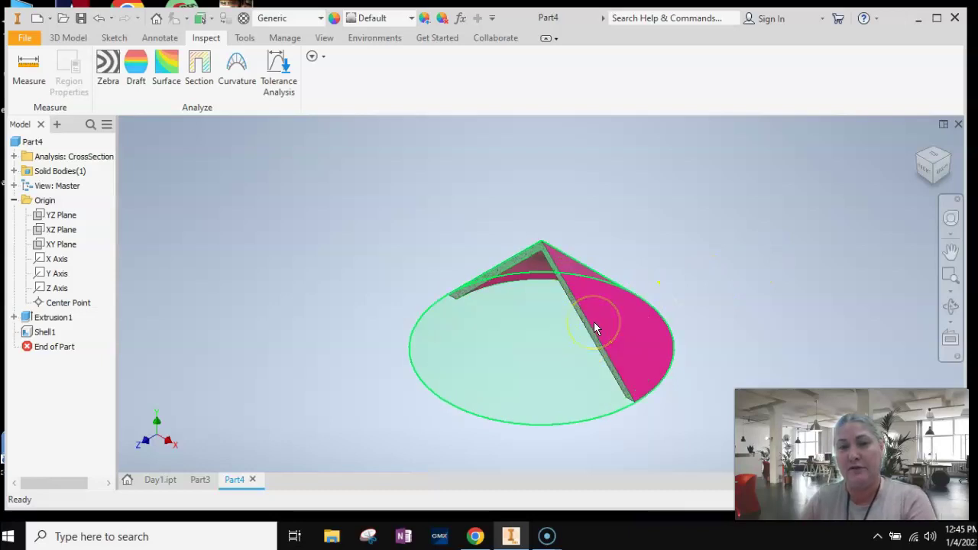
Examine the cut wall and interior of the sectioned cone up close and from several angles
{"action": "mouse_move", "coordinate": [594, 322]}
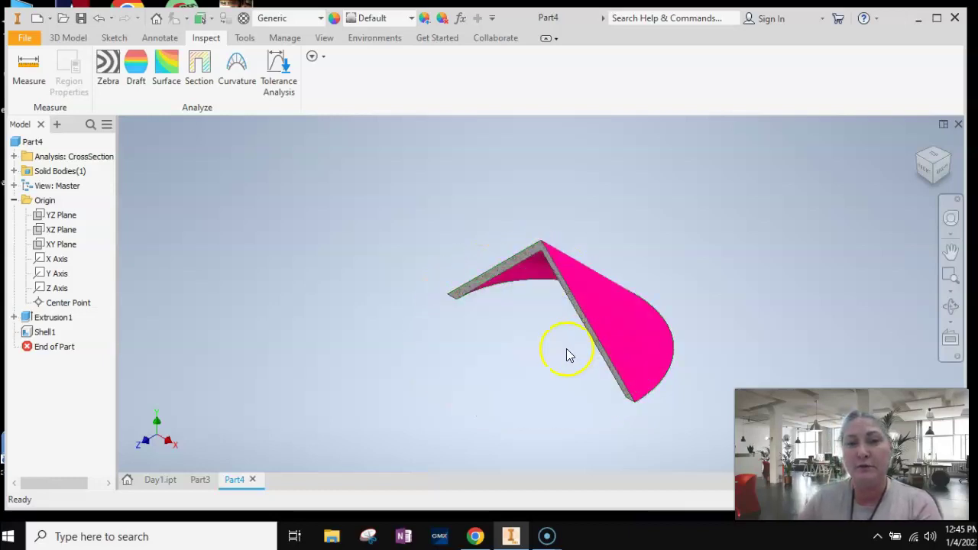
{"action": "scroll", "coordinate": [566, 354], "scroll_direction": "down", "scroll_amount": 3}
{"action": "scroll", "coordinate": [566, 354], "scroll_direction": "up", "scroll_amount": 6}
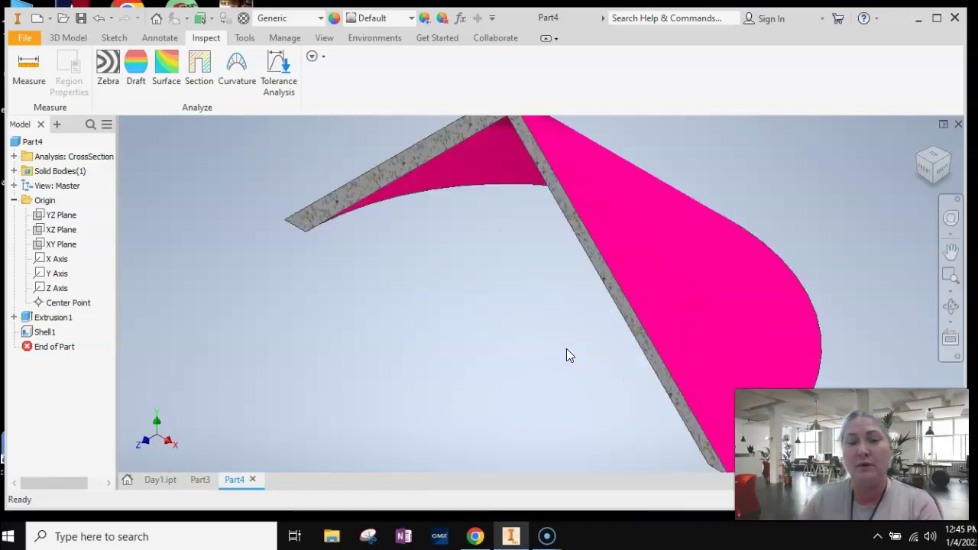
{"action": "left_click", "coordinate": [950, 306]}
{"action": "left_click_drag", "start_coordinate": [607, 323], "coordinate": [568, 276]}
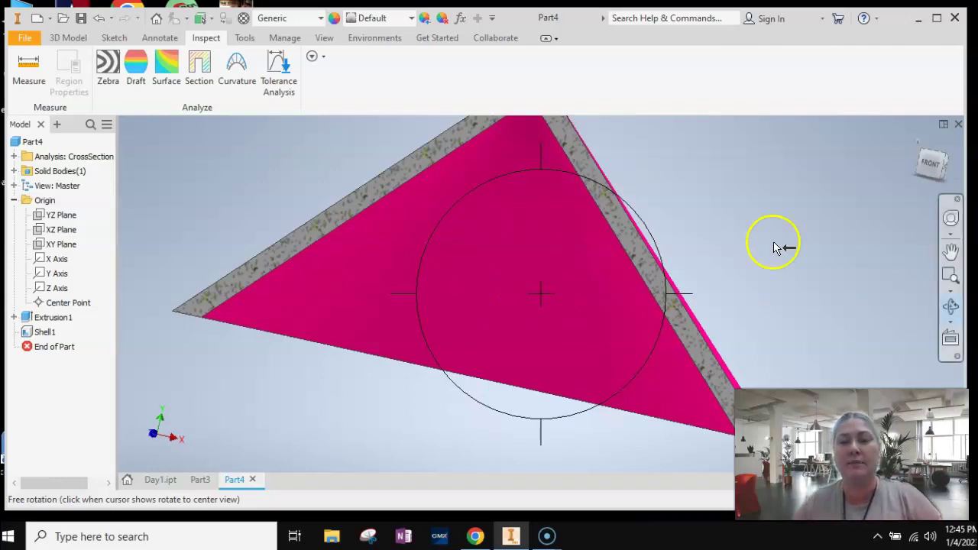
{"action": "left_click", "coordinate": [919, 145]}
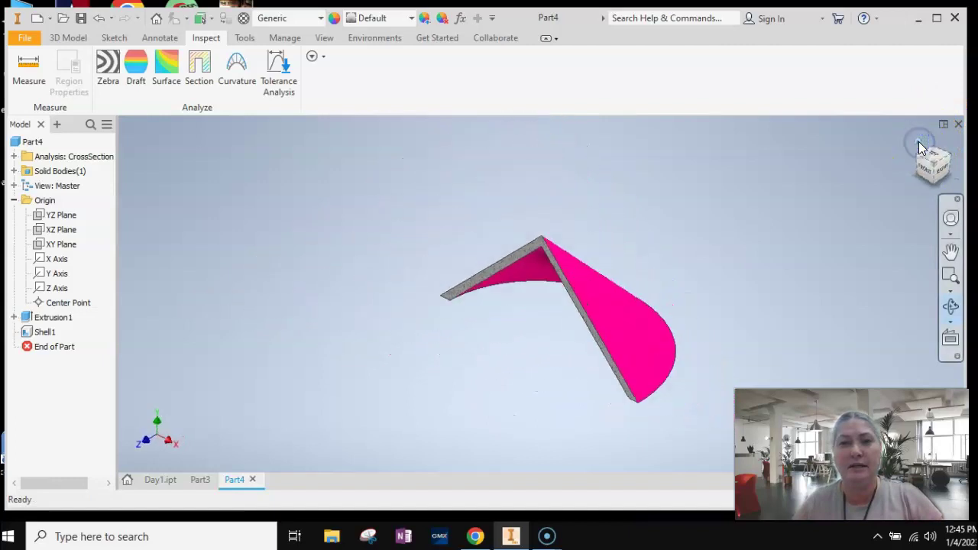
{"action": "left_click", "coordinate": [950, 306]}
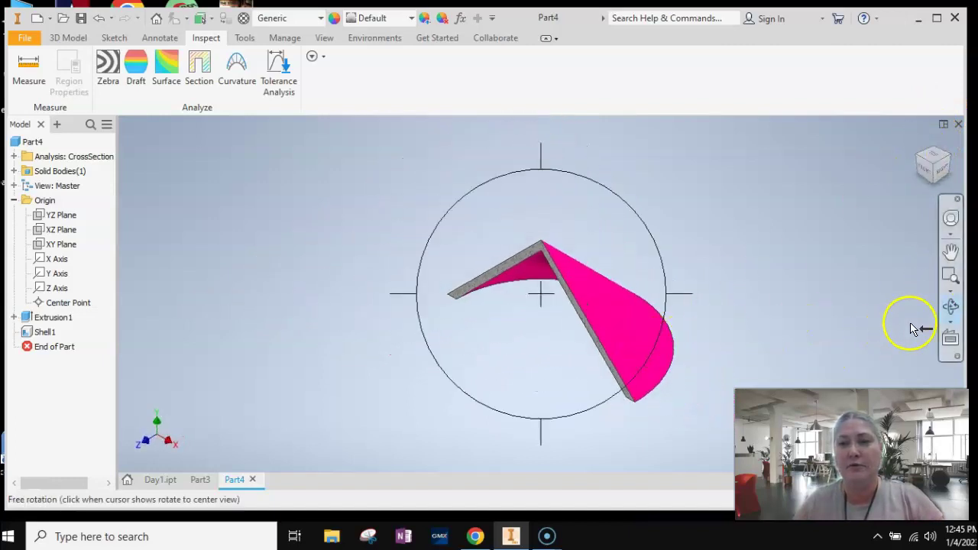
{"action": "left_click", "coordinate": [950, 306]}
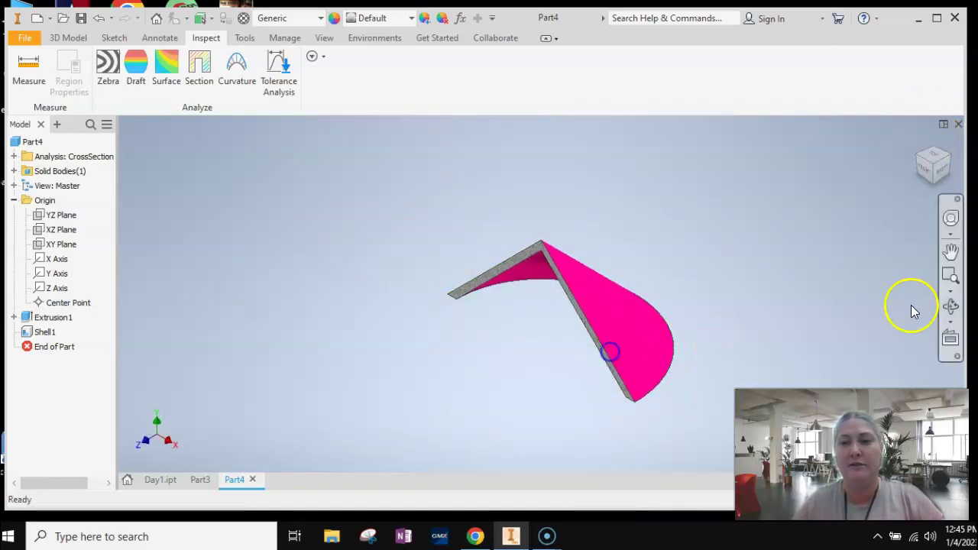
{"action": "left_click", "coordinate": [951, 306]}
{"action": "left_click_drag", "start_coordinate": [581, 339], "coordinate": [620, 317]}
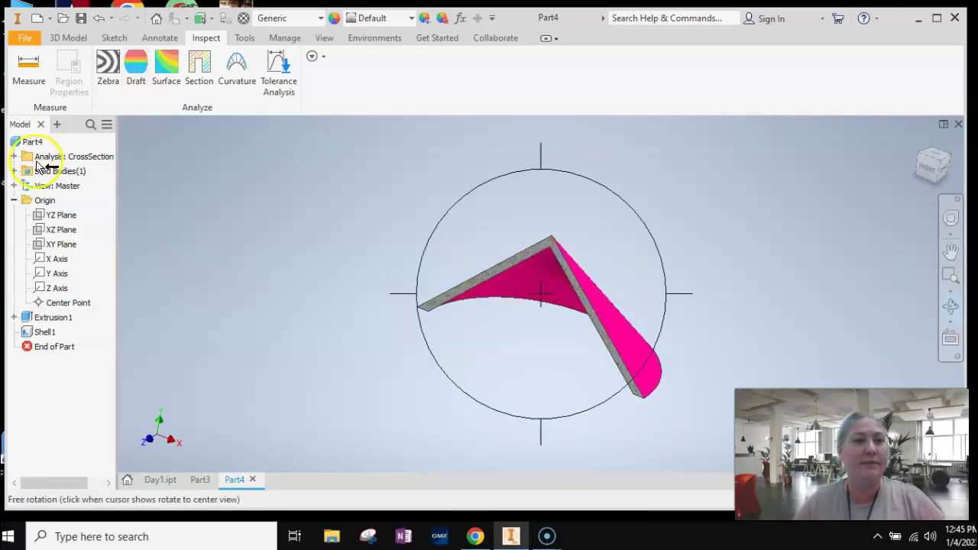
Calculate the cone body's mass, area, volume and center of gravity in its body properties, and accept them
{"action": "key", "text": "Escape"}
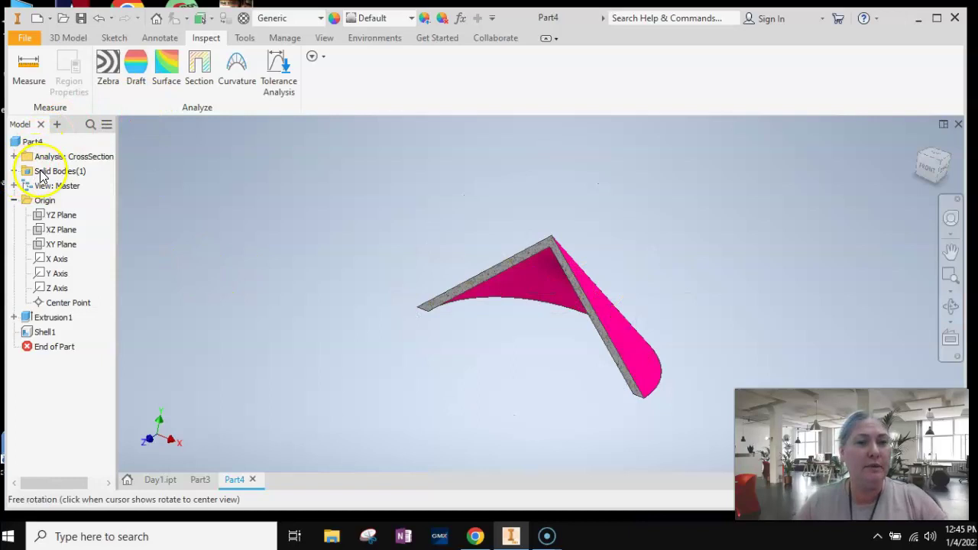
{"action": "left_click", "coordinate": [14, 171]}
{"action": "left_click", "coordinate": [59, 187]}
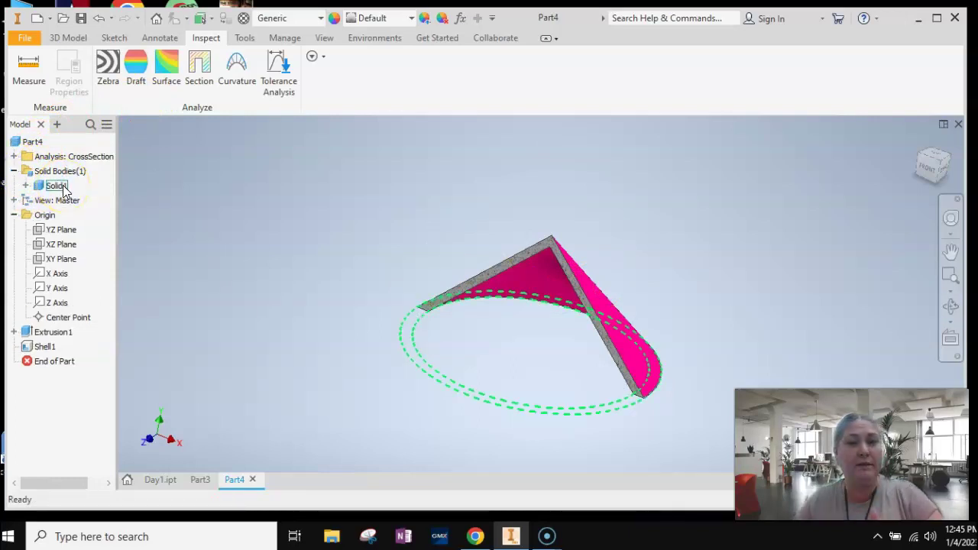
{"action": "right_click", "coordinate": [63, 188]}
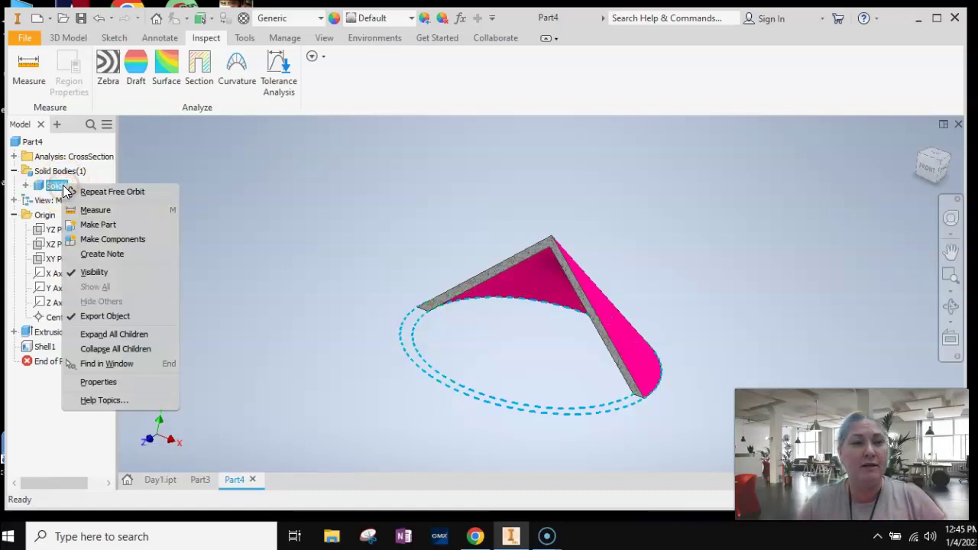
{"action": "left_click", "coordinate": [100, 382]}
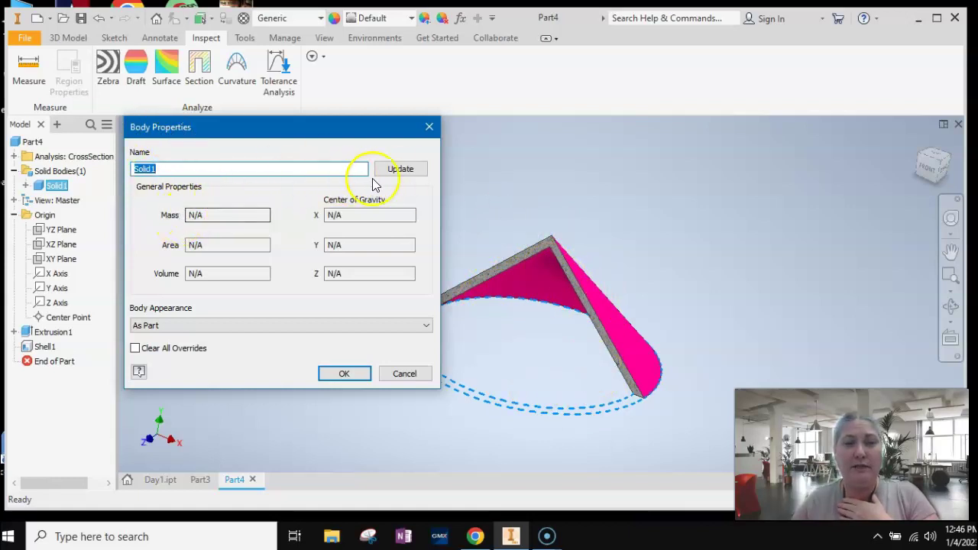
{"action": "left_click", "coordinate": [416, 171]}
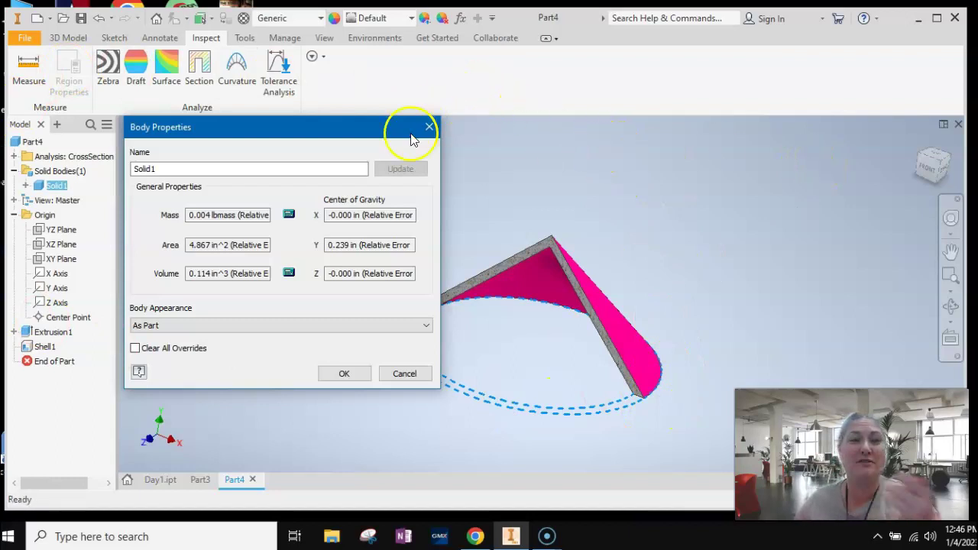
{"action": "left_click", "coordinate": [344, 374]}
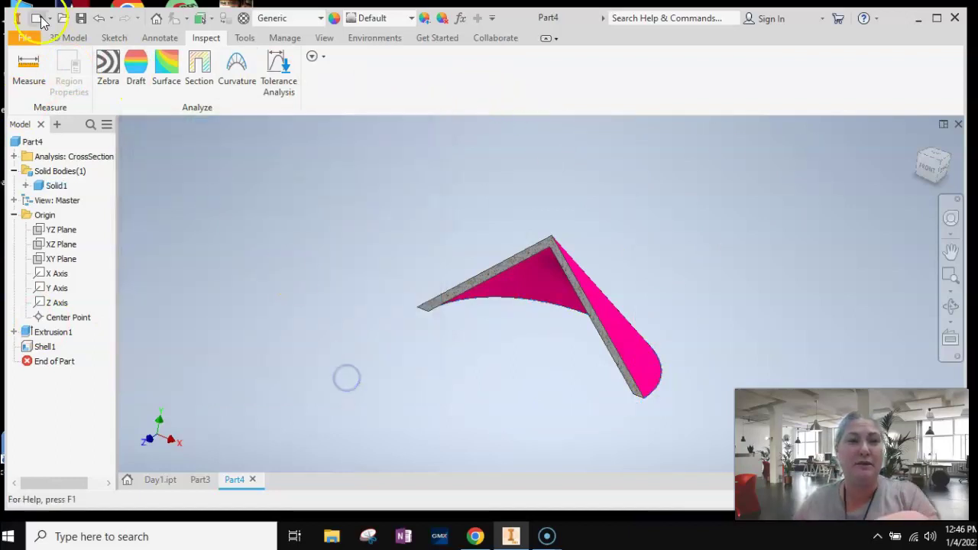
Save the cone part as an Inventor part named "Day 2" in the 25 days folder
{"action": "left_click", "coordinate": [81, 19]}
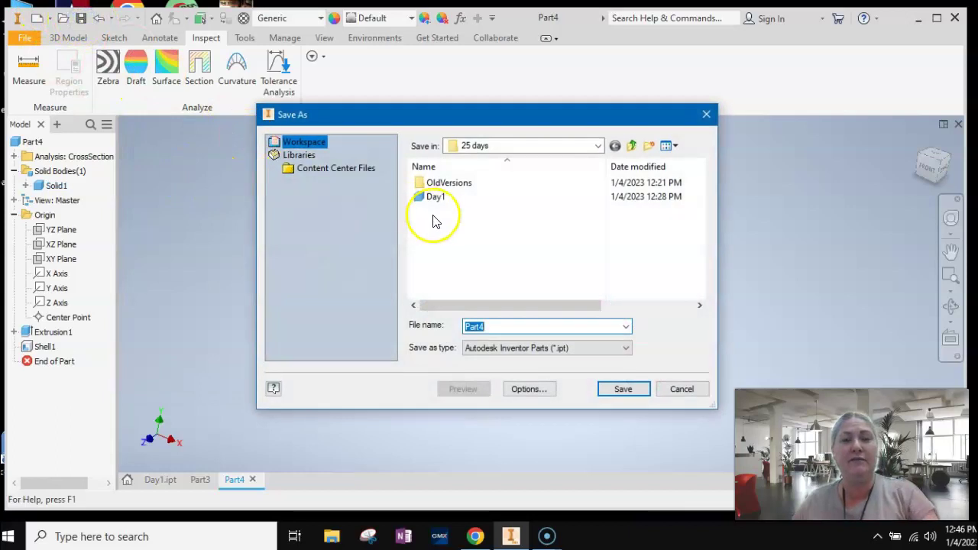
{"action": "type", "text": "Day"}
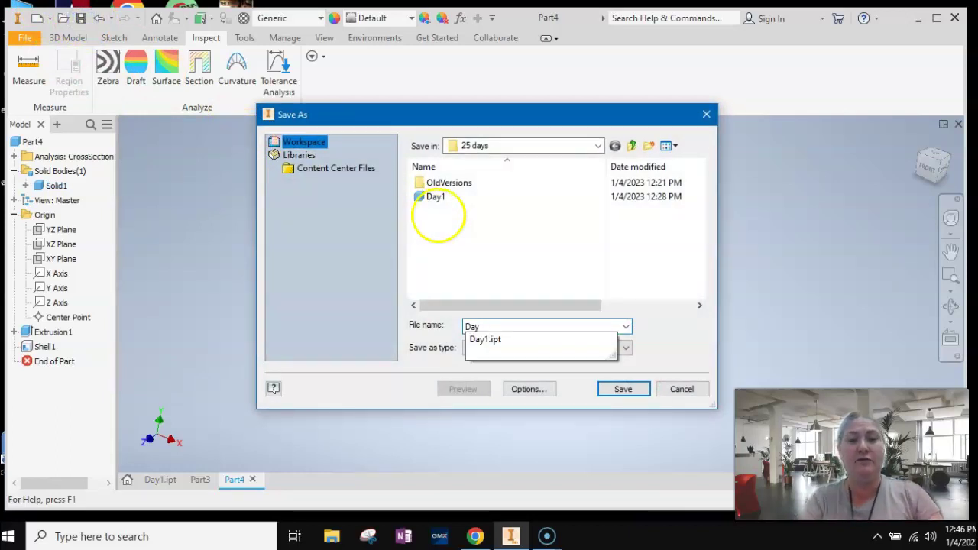
{"action": "type", "text": "2"}
{"action": "key", "text": "BackSpace"}
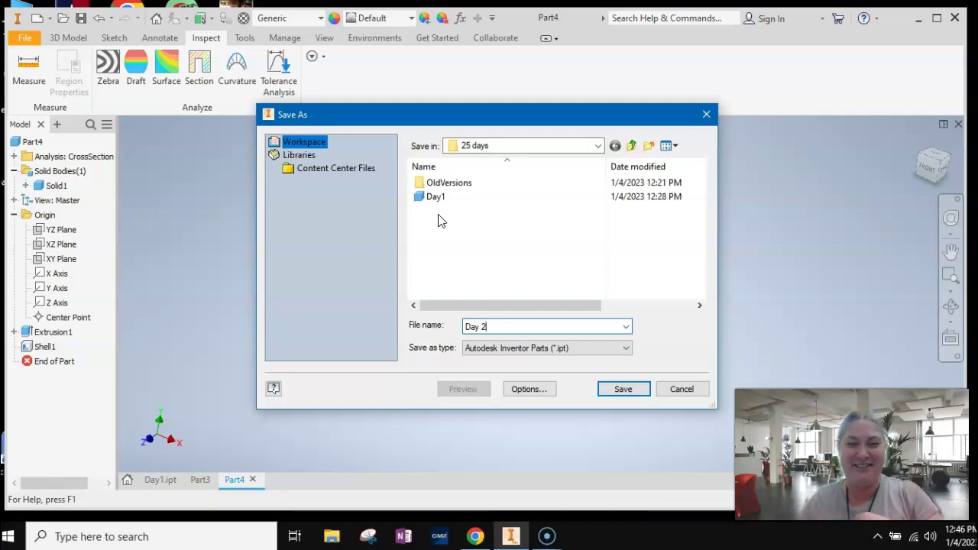
{"action": "left_click", "coordinate": [620, 388]}
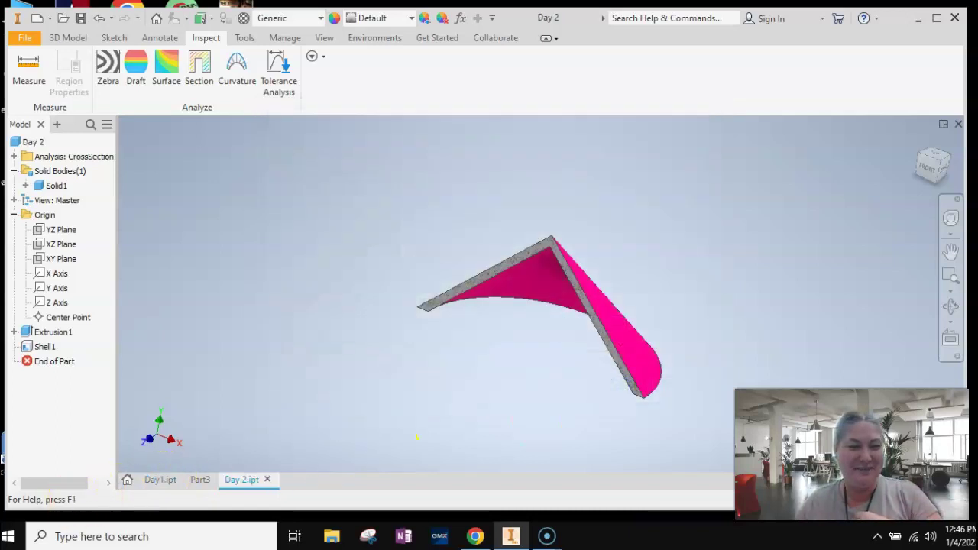